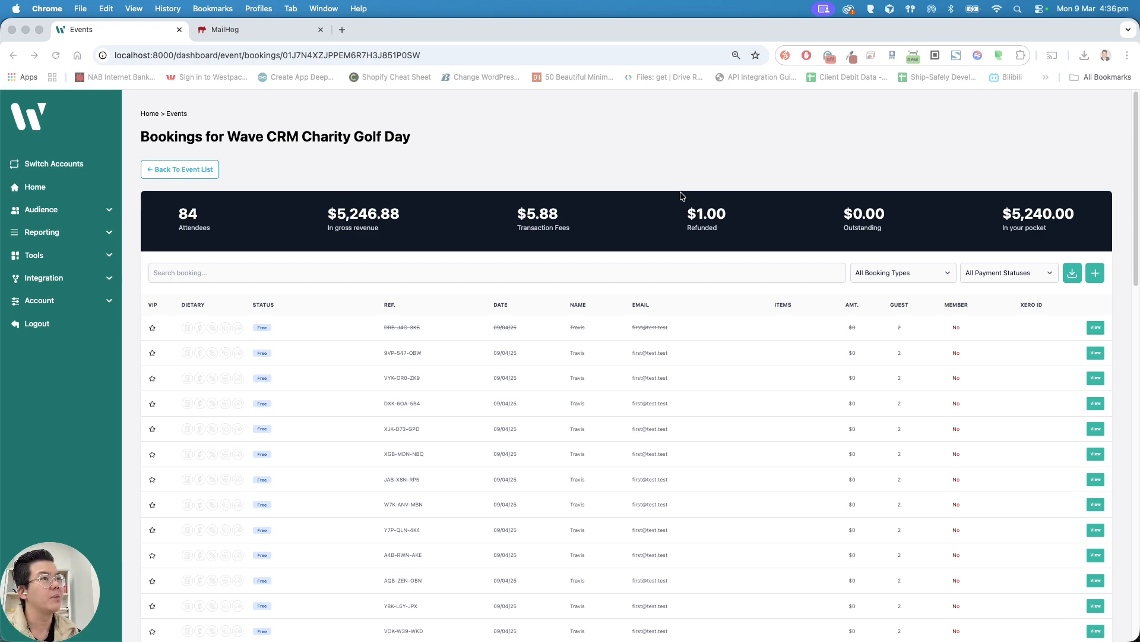
Start a new admin booking and autofill the booker details from the SafeCo. contact.
{"action": "left_click", "coordinate": [682, 193]}
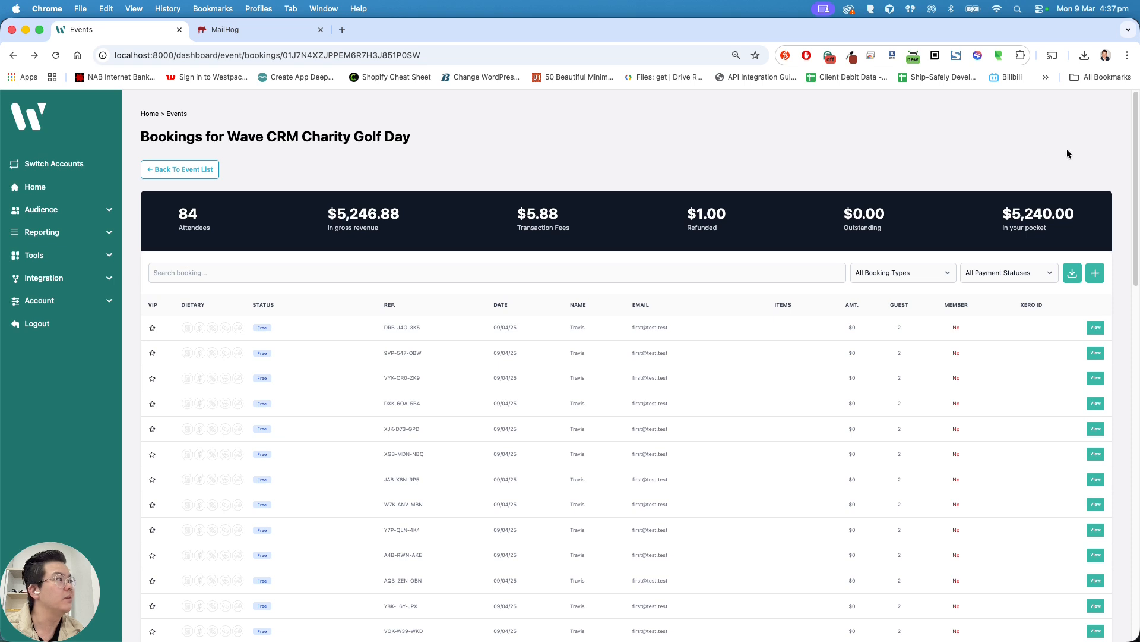
{"action": "left_click", "coordinate": [1095, 272]}
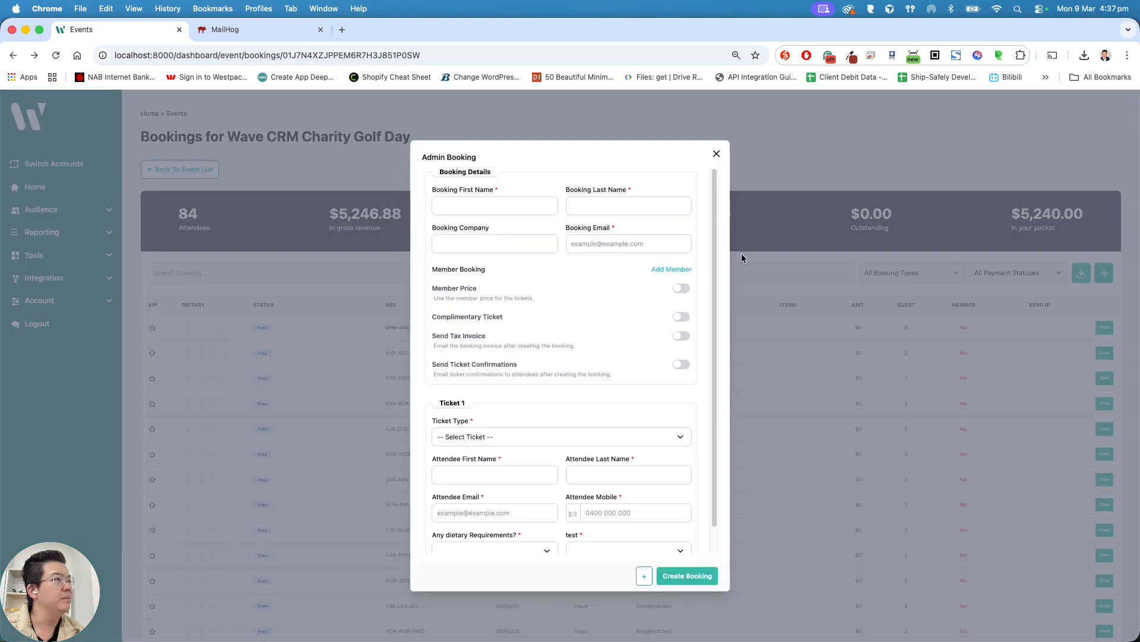
{"action": "left_click", "coordinate": [501, 205]}
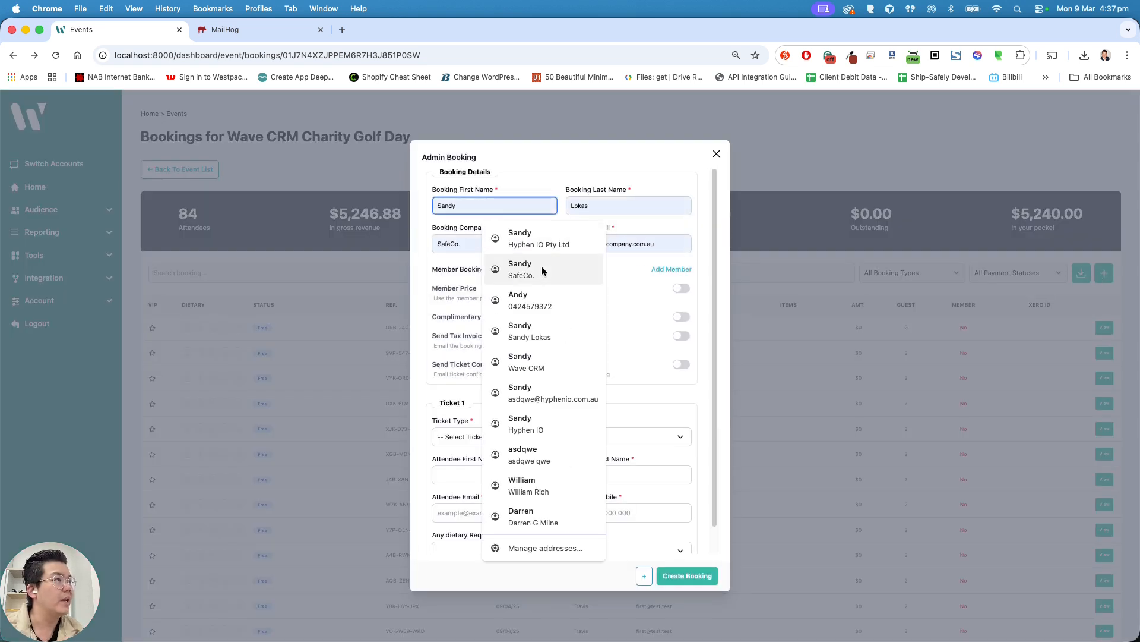
{"action": "left_click", "coordinate": [541, 266]}
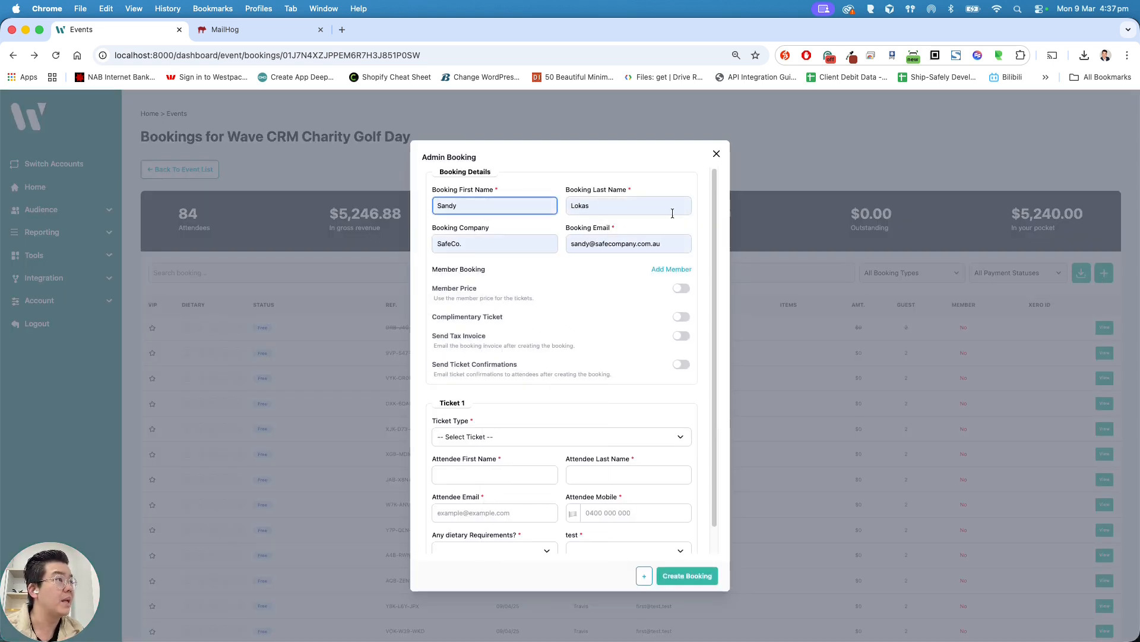
Change the booking e-mail to the payable address on the wavecrm.com.au domain.
{"action": "double_click", "coordinate": [581, 243]}
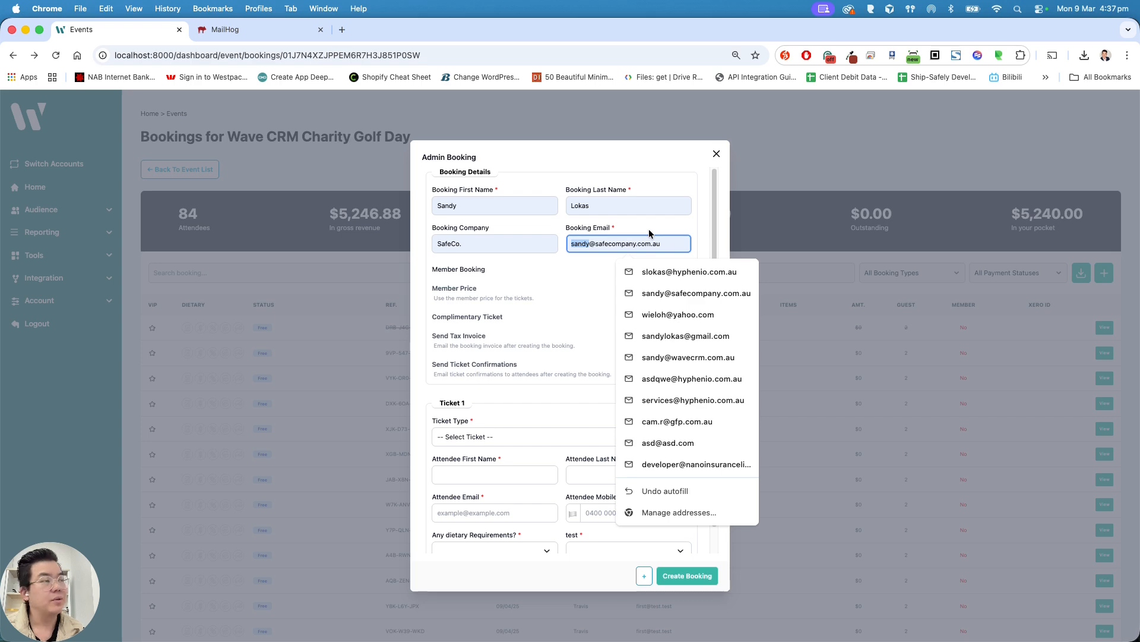
{"action": "type", "text": "tax"}
{"action": "key", "text": "BackSpace"}
{"action": "key", "text": "BackSpace"}
{"action": "key", "text": "BackSpace"}
{"action": "key", "text": "super+shift+Right"}
{"action": "type", "text": "wavecrm.com.au"}
{"action": "left_click", "coordinate": [692, 217]}
Turn on Send Tax Invoice for the booking.
{"action": "scroll", "coordinate": [656, 292], "scroll_direction": "down", "scroll_amount": 1}
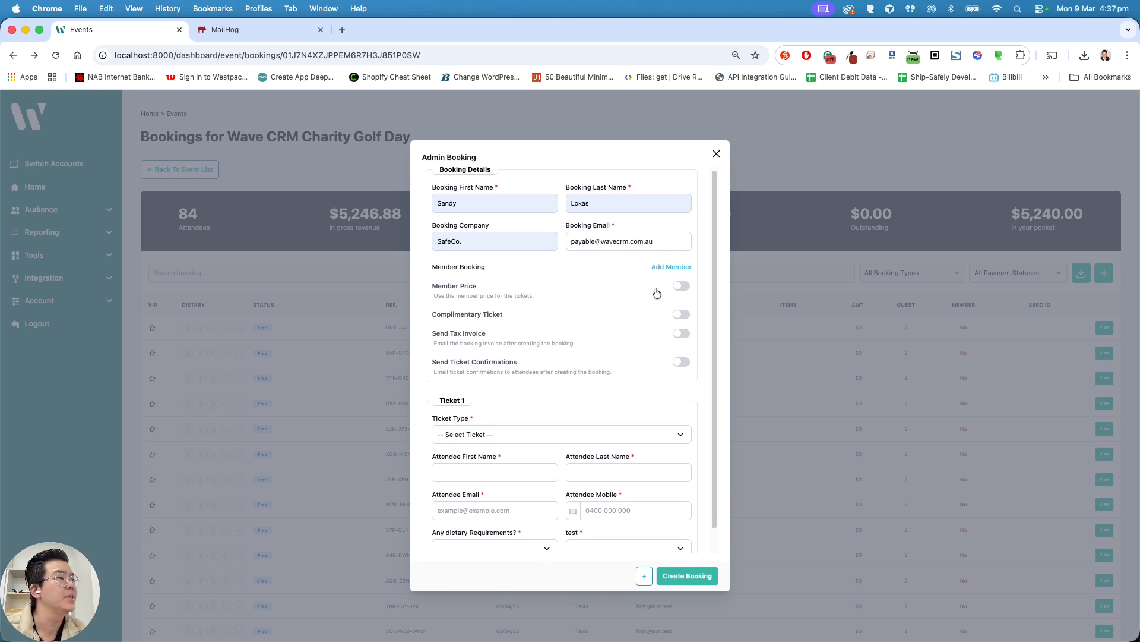
{"action": "scroll", "coordinate": [656, 292], "scroll_direction": "down", "scroll_amount": 1}
{"action": "scroll", "coordinate": [519, 292], "scroll_direction": "up", "scroll_amount": 1}
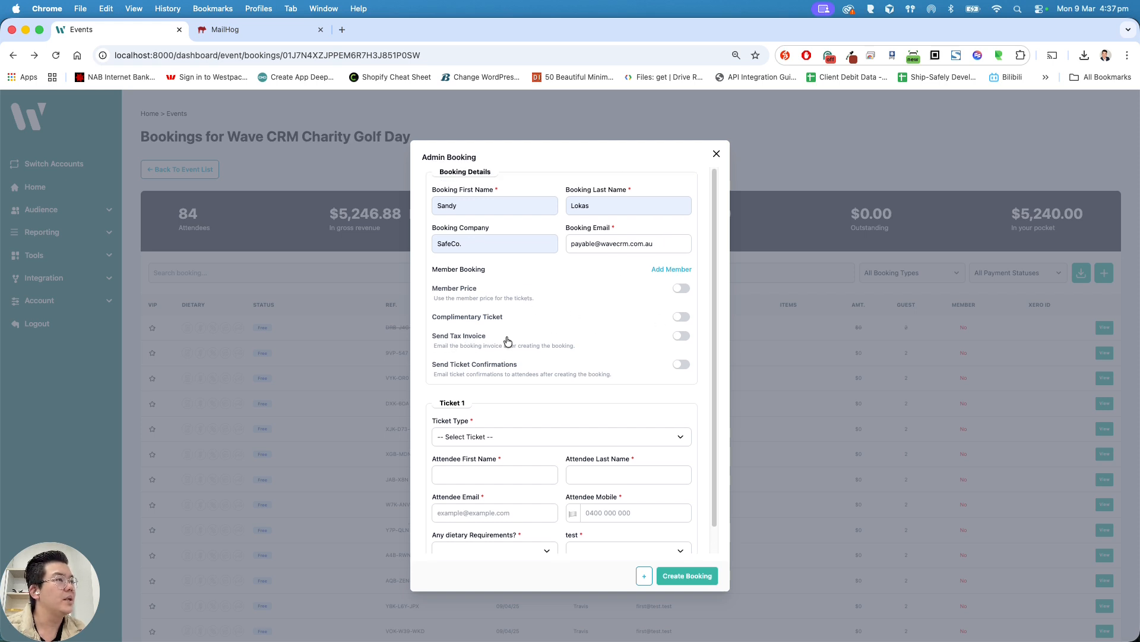
{"action": "left_click", "coordinate": [682, 337]}
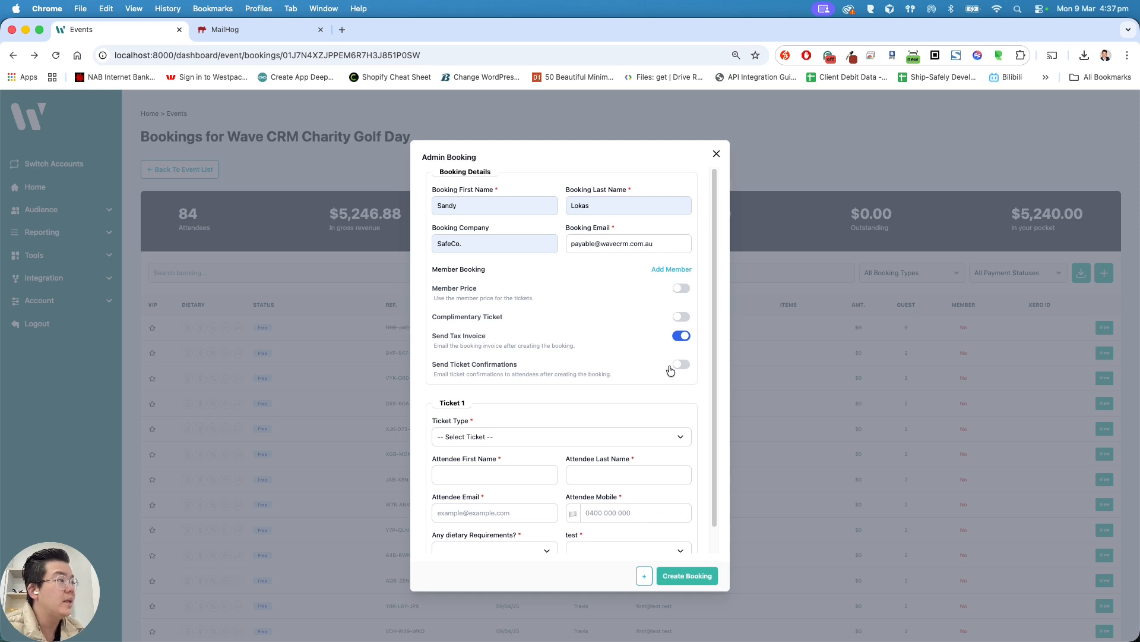
{"action": "scroll", "coordinate": [665, 408], "scroll_direction": "down", "scroll_amount": 1}
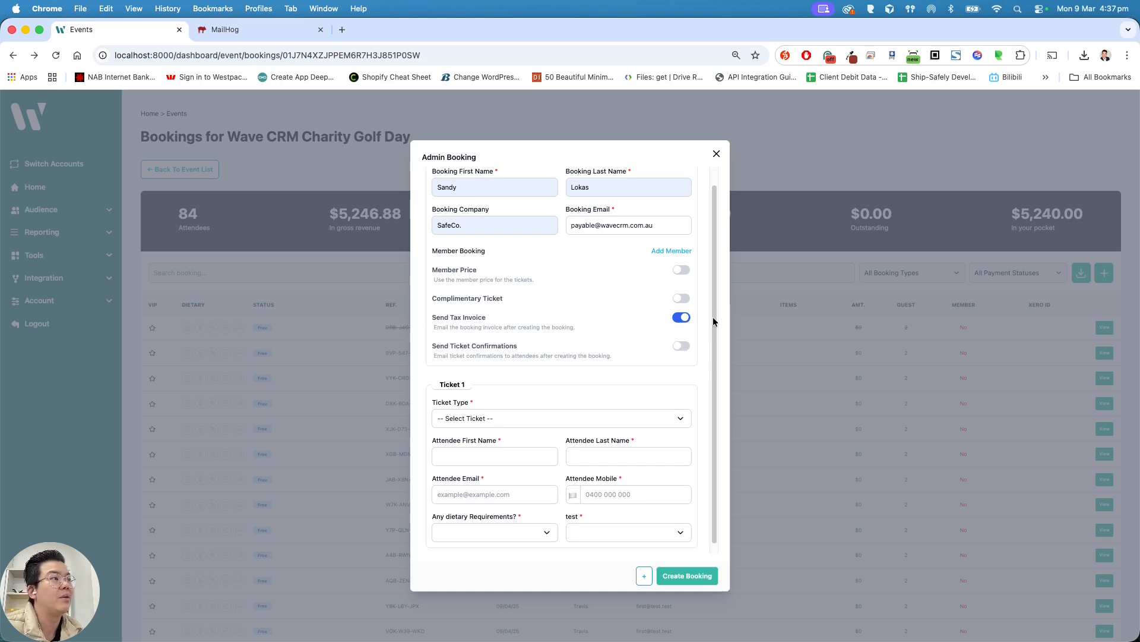
{"action": "scroll", "coordinate": [597, 332], "scroll_direction": "down", "scroll_amount": 1}
Set Ticket 1's type to Test and enter the attendee's first and last name.
{"action": "left_click", "coordinate": [583, 409]}
{"action": "left_click", "coordinate": [543, 449]}
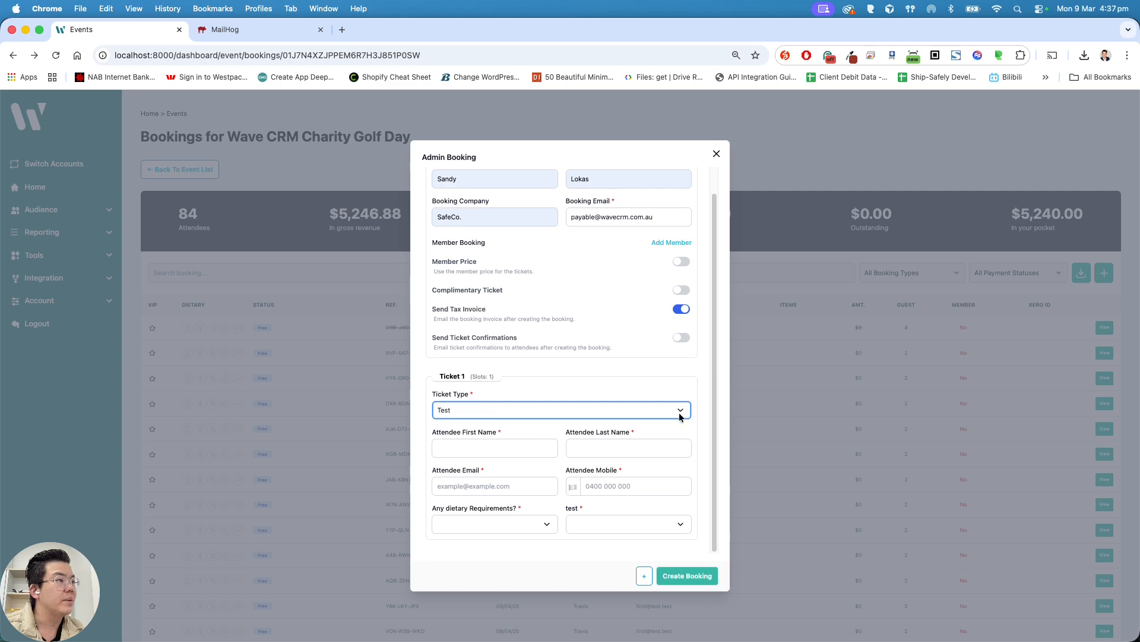
{"action": "left_click", "coordinate": [480, 449]}
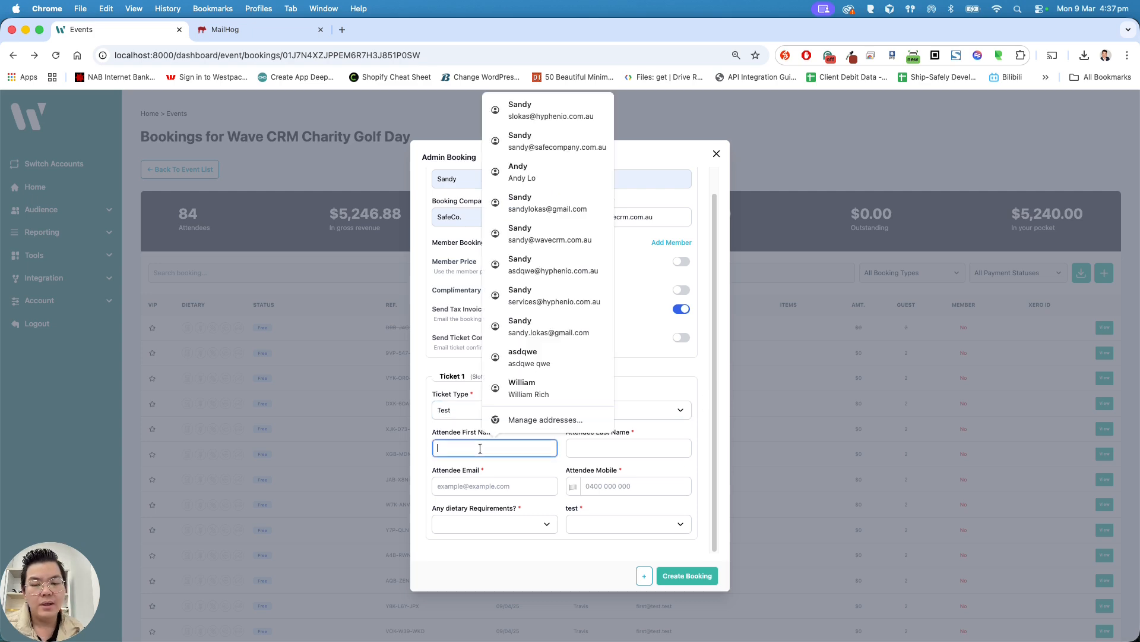
{"action": "type", "text": "Test"}
{"action": "key", "text": "Tab"}
{"action": "type", "text": "Holder"}
Fill in the attendee's e-mail address and mobile number.
{"action": "key", "text": "Tab"}
{"action": "type", "text": "tick"}
{"action": "key", "text": "BackSpace"}
{"action": "key", "text": "BackSpace"}
{"action": "key", "text": "BackSpace"}
{"action": "key", "text": "BackSpace"}
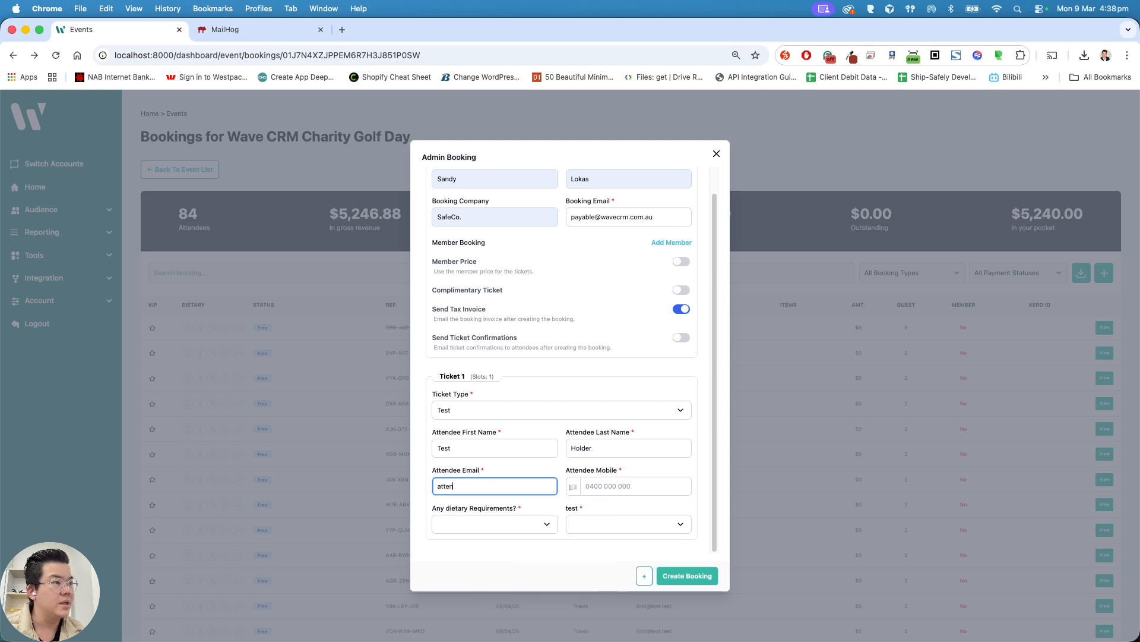
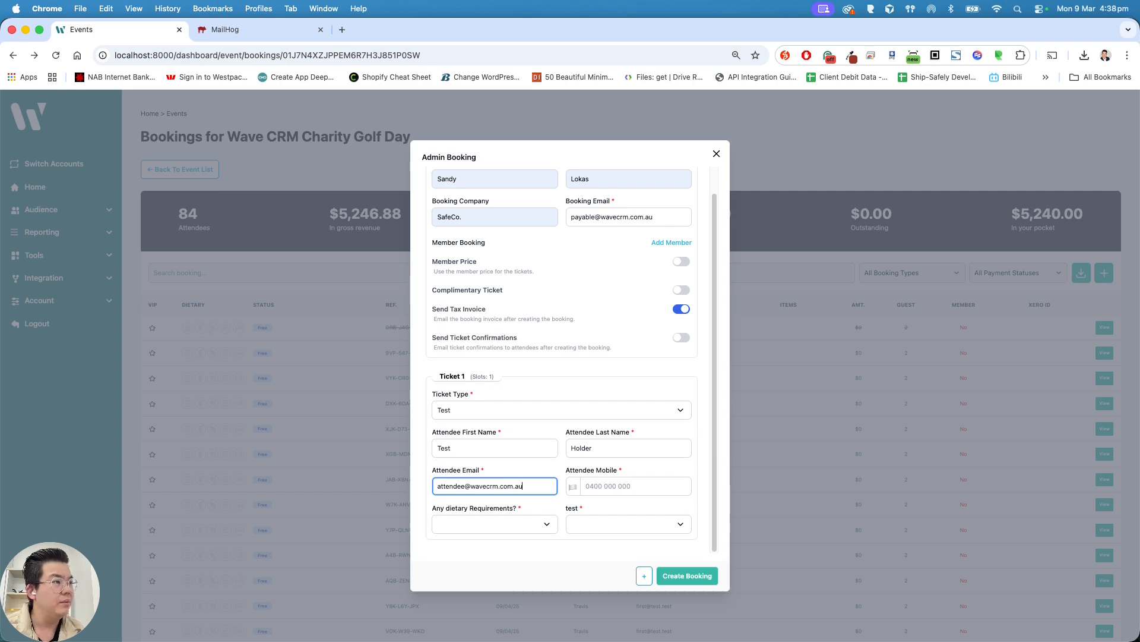
{"action": "left_click", "coordinate": [578, 486]}
{"action": "left_click", "coordinate": [610, 485]}
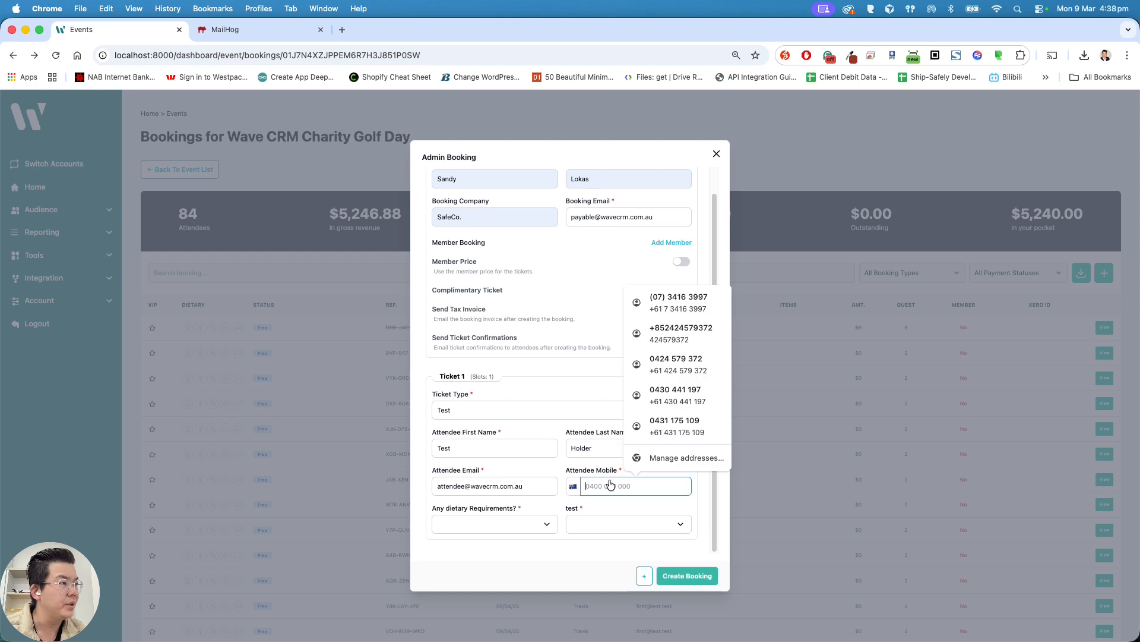
{"action": "type", "text": "0400000000"}
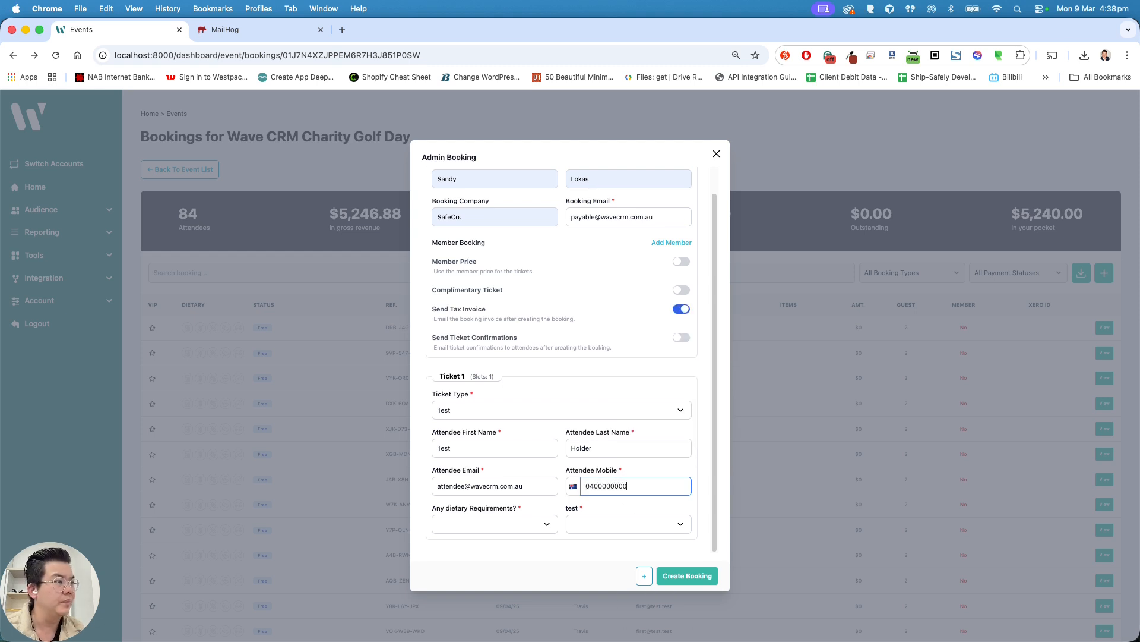
Choose Gluten Free as the dietary requirement and Two for the test question.
{"action": "left_click", "coordinate": [539, 523]}
{"action": "left_click", "coordinate": [530, 528]}
{"action": "left_click", "coordinate": [606, 526]}
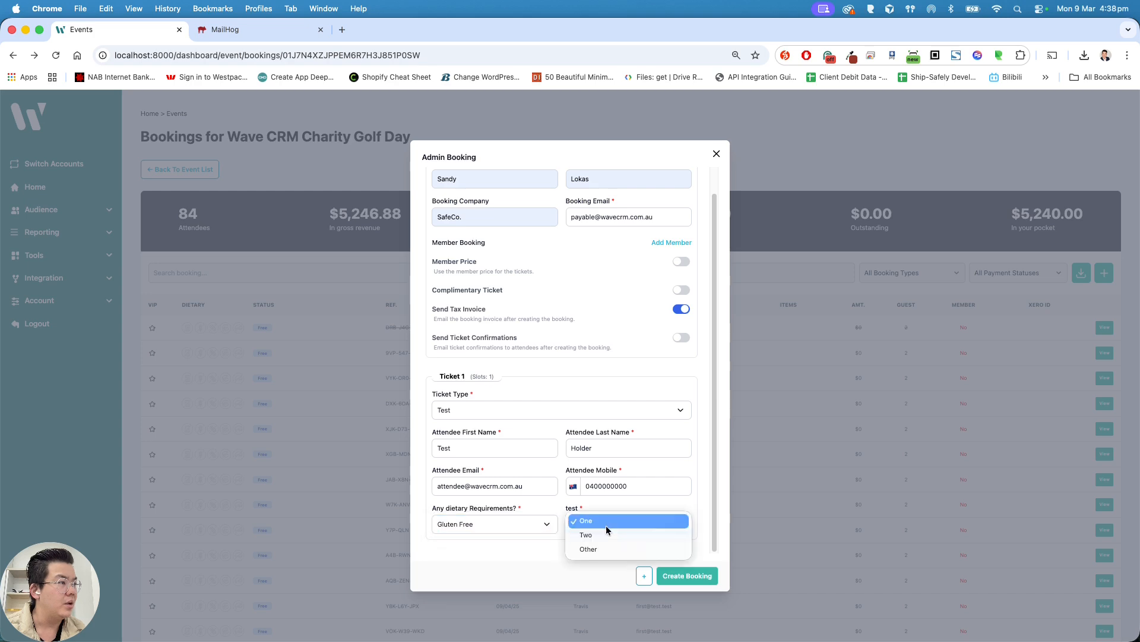
{"action": "left_click", "coordinate": [604, 537]}
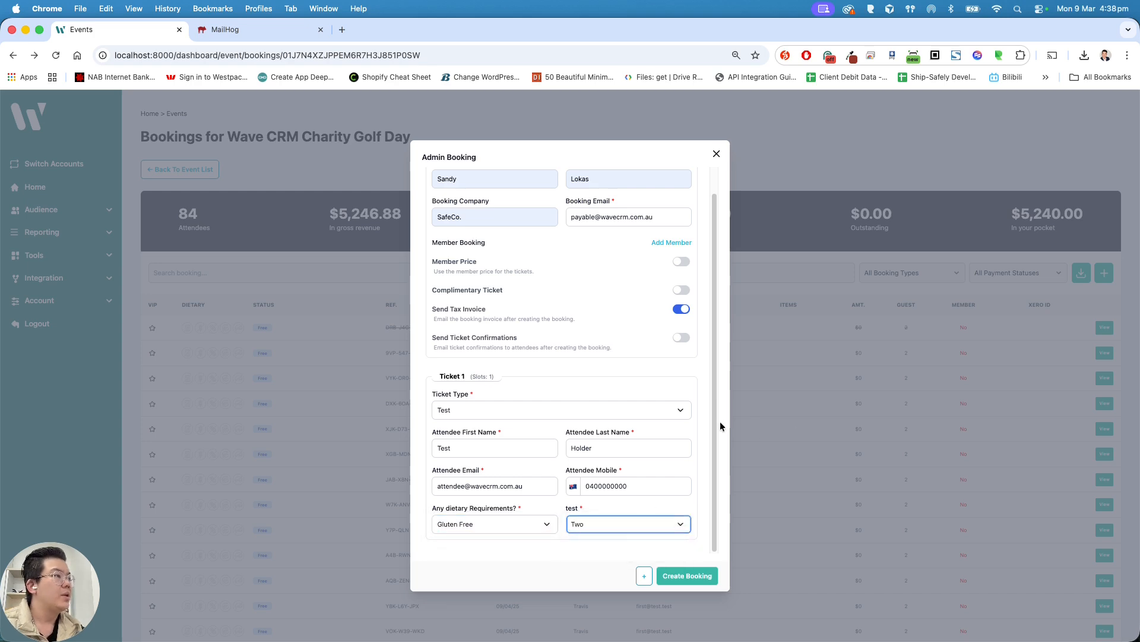
{"action": "scroll", "coordinate": [707, 408], "scroll_direction": "up", "scroll_amount": 2}
{"action": "scroll", "coordinate": [707, 410], "scroll_direction": "down", "scroll_amount": 2}
Create the booking, then reload and check page 2 for the new unpaid $997 booking.
{"action": "left_click", "coordinate": [684, 581]}
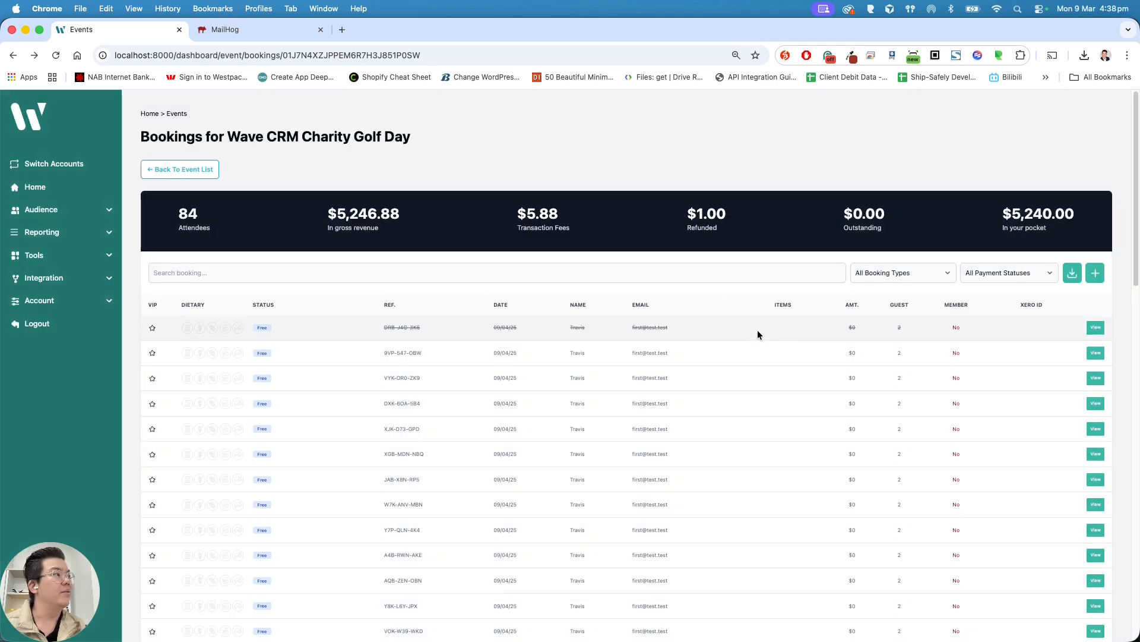
{"action": "key", "text": "super+r"}
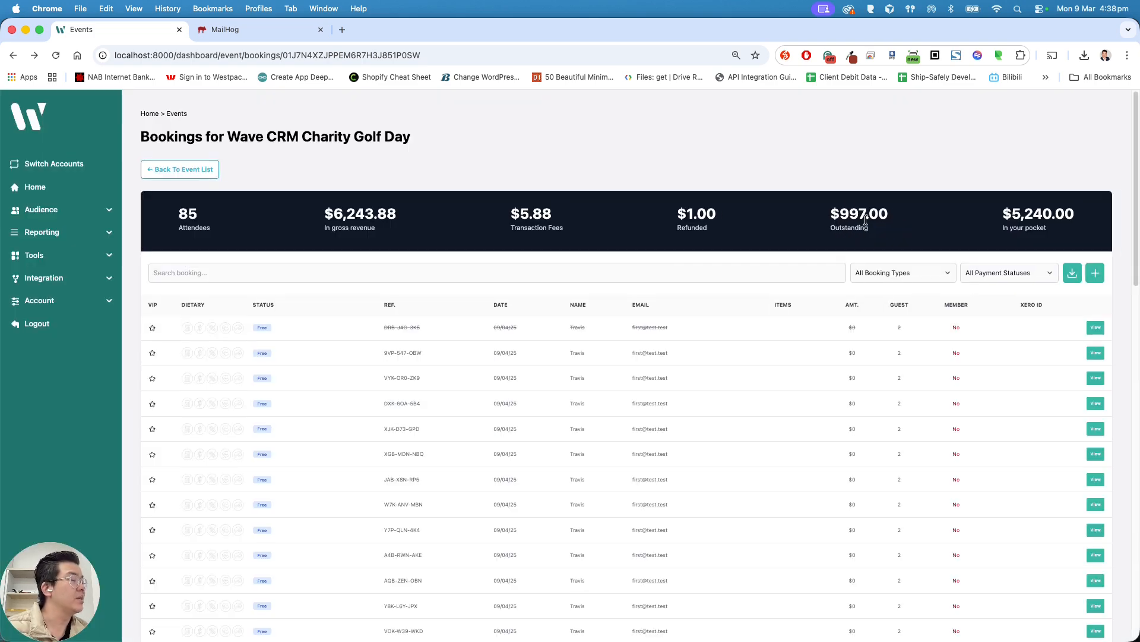
{"action": "scroll", "coordinate": [832, 244], "scroll_direction": "down", "scroll_amount": 15}
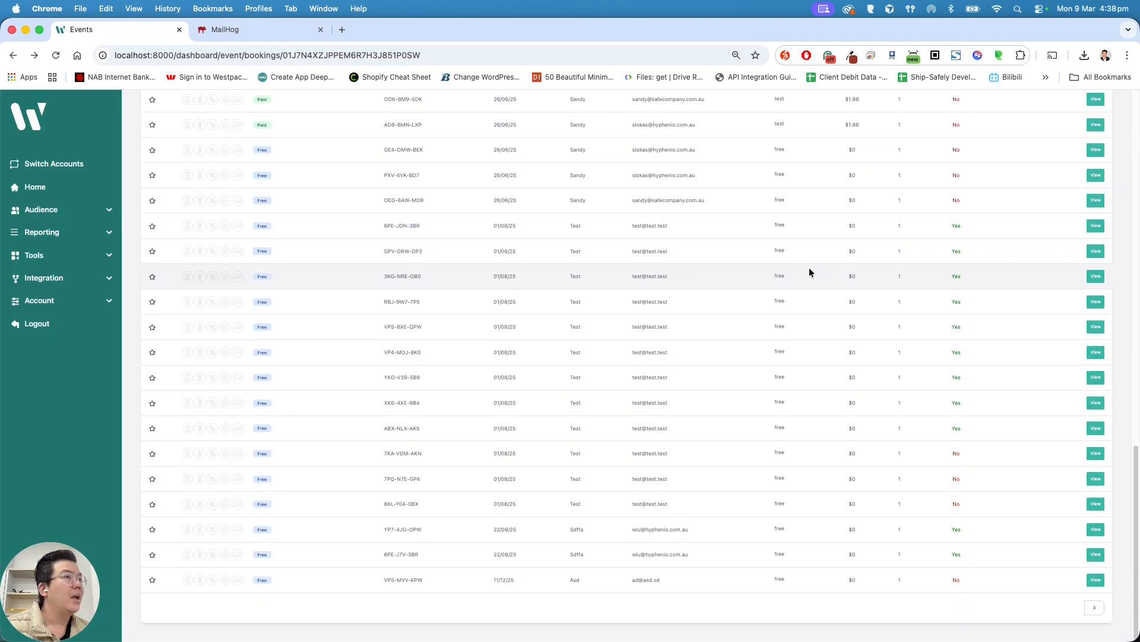
{"action": "left_click", "coordinate": [1095, 607]}
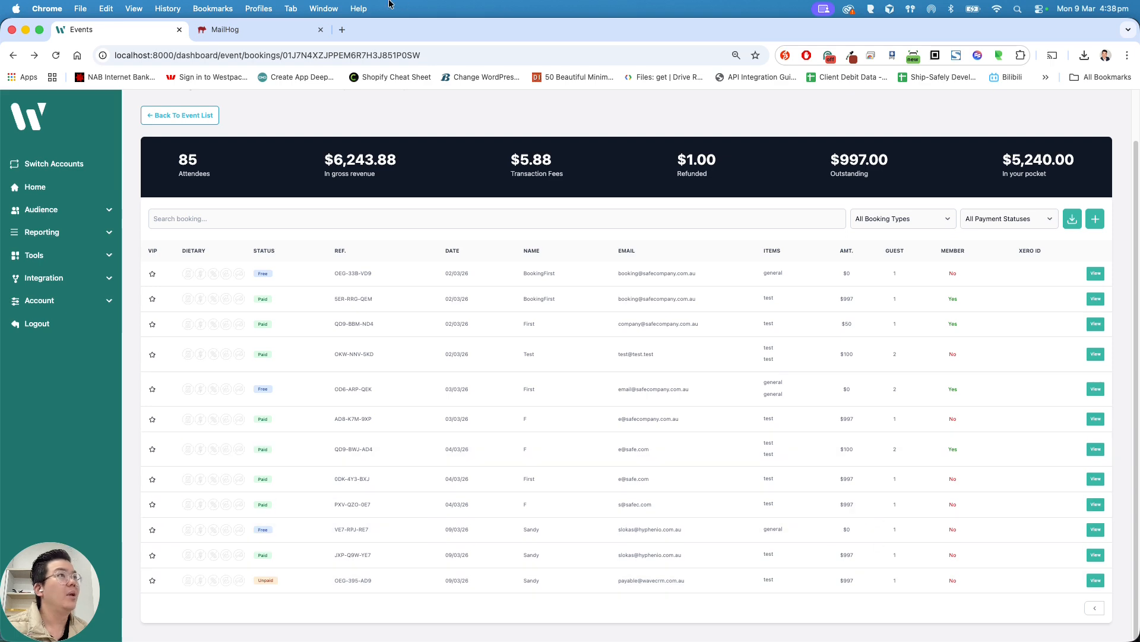
{"action": "left_click", "coordinate": [246, 32]}
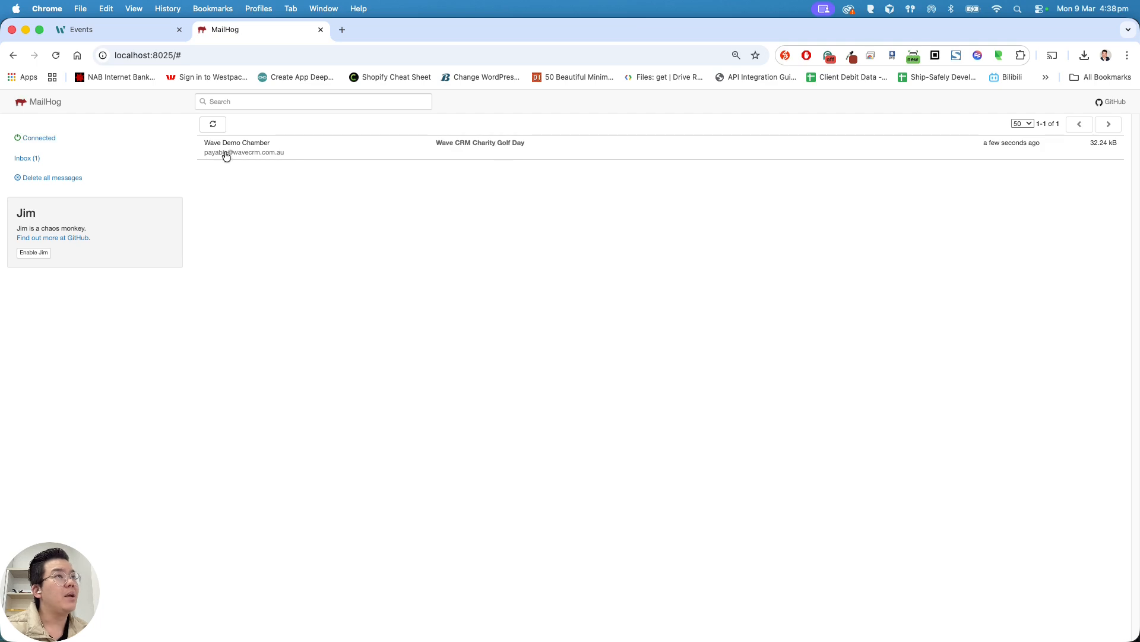
Open the Charity Golf Day invoice e-mail and review its line items and $997.00 total.
{"action": "left_click", "coordinate": [308, 148]}
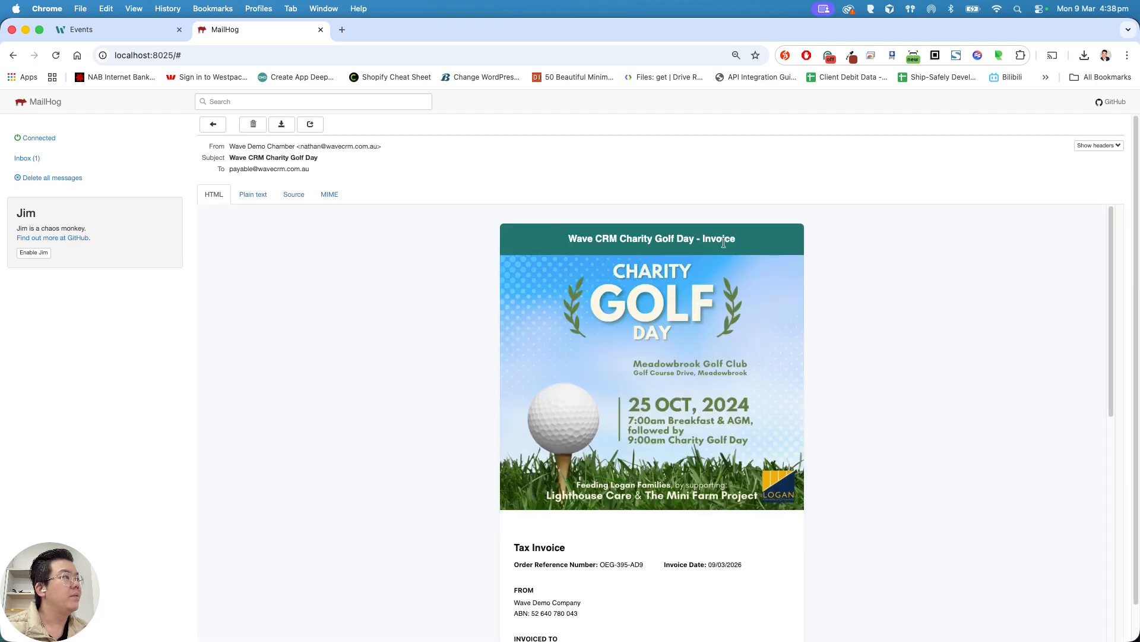
{"action": "left_click_drag", "start_coordinate": [737, 241], "coordinate": [569, 239]}
{"action": "scroll", "coordinate": [635, 258], "scroll_direction": "down", "scroll_amount": 4}
{"action": "left_click_drag", "start_coordinate": [516, 311], "coordinate": [790, 524]}
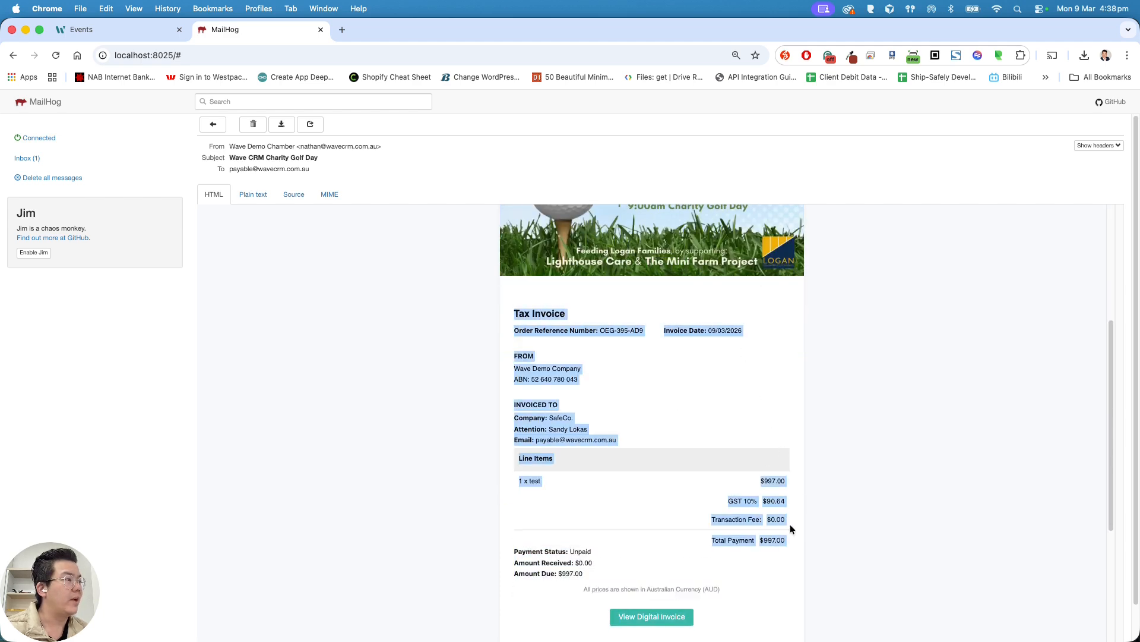
{"action": "scroll", "coordinate": [878, 431], "scroll_direction": "down", "scroll_amount": 2}
{"action": "left_click", "coordinate": [844, 458]}
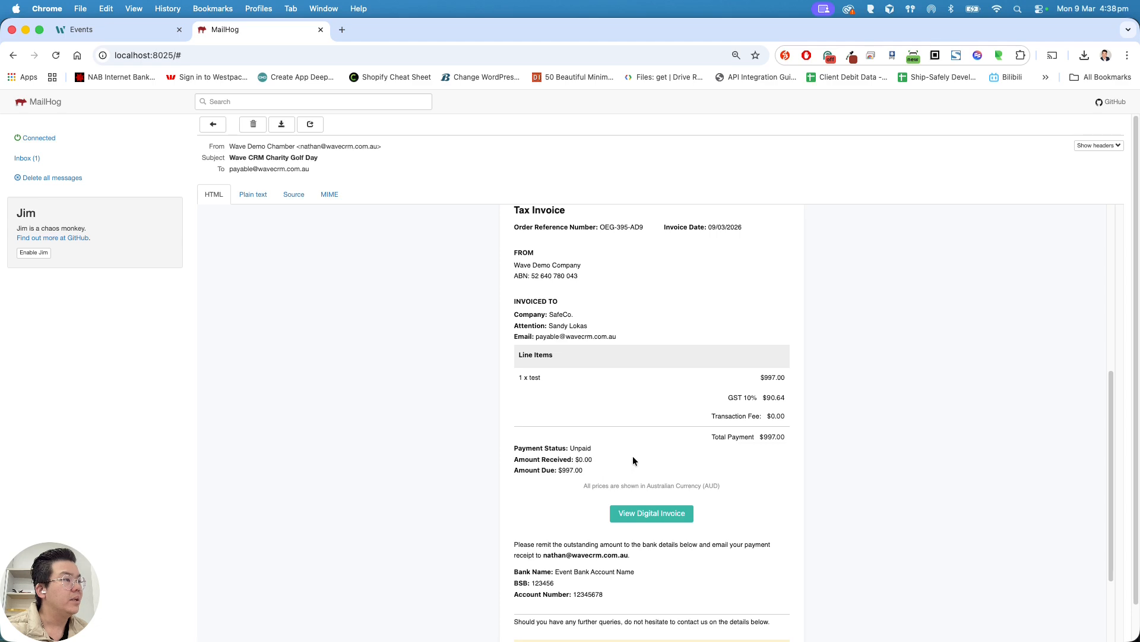
Review the remittance bank details and open the digital tax invoice.
{"action": "scroll", "coordinate": [632, 455], "scroll_direction": "down", "scroll_amount": 2}
{"action": "left_click_drag", "start_coordinate": [615, 487], "coordinate": [503, 436]}
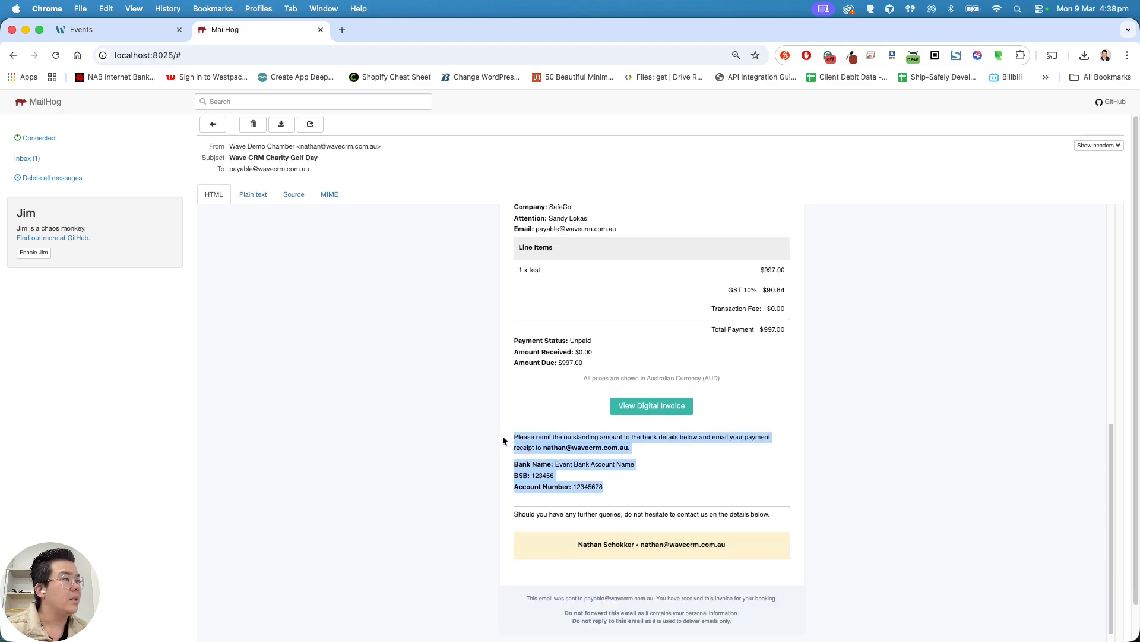
{"action": "left_click", "coordinate": [671, 483]}
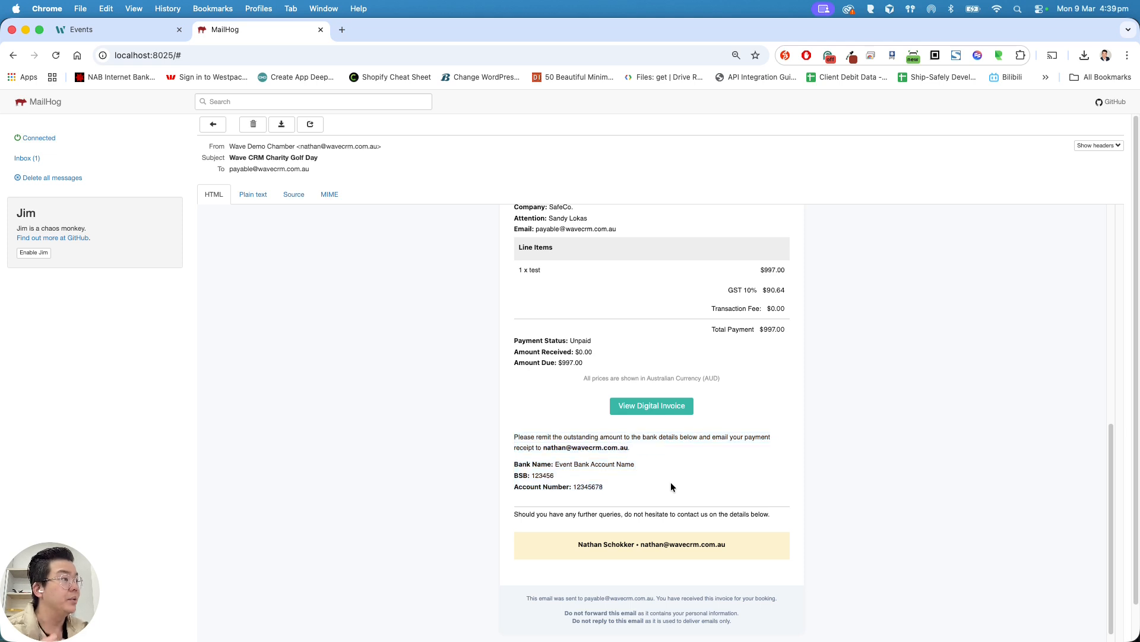
{"action": "left_click", "coordinate": [653, 406]}
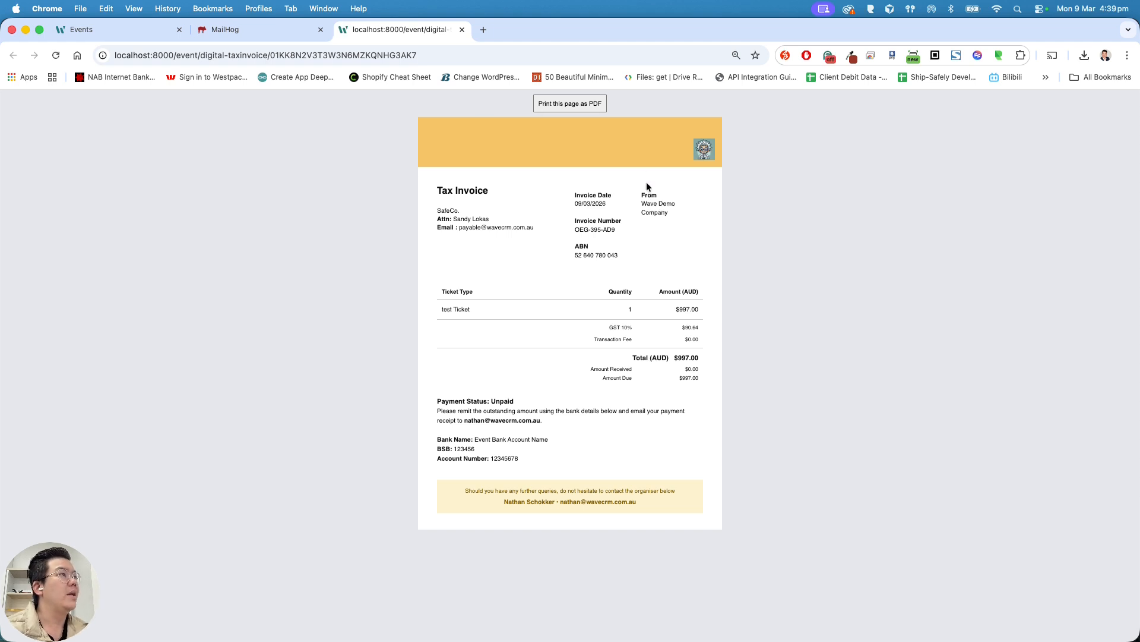
Check the Unpaid status and bank details, then close the digital invoice tab.
{"action": "left_click_drag", "start_coordinate": [548, 463], "coordinate": [439, 397]}
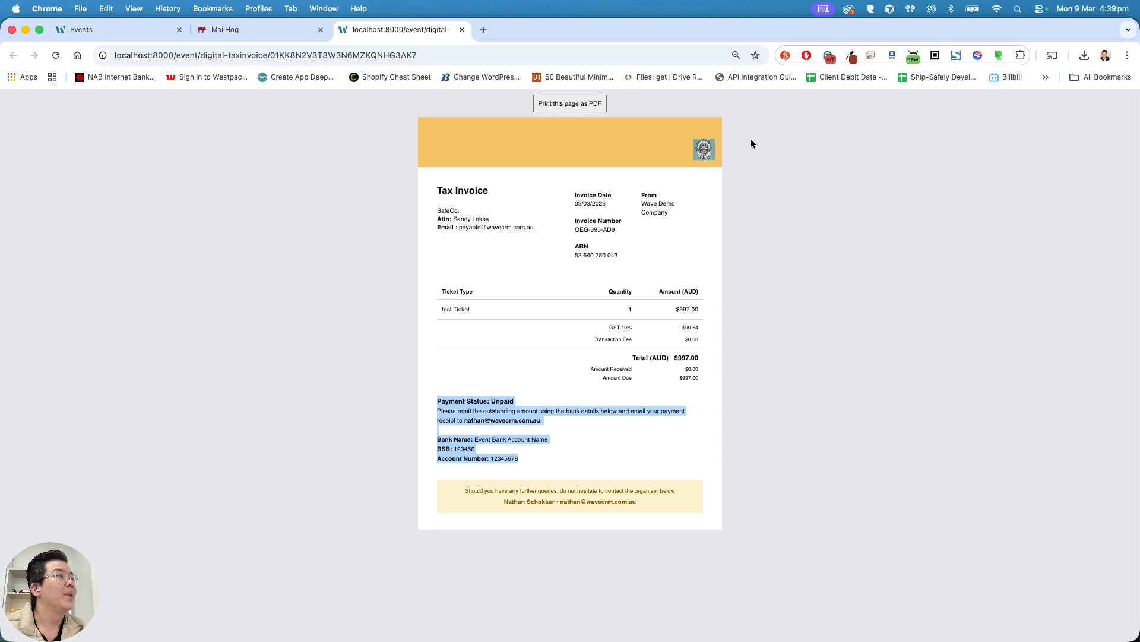
{"action": "left_click", "coordinate": [765, 178]}
{"action": "key", "text": "super+w"}
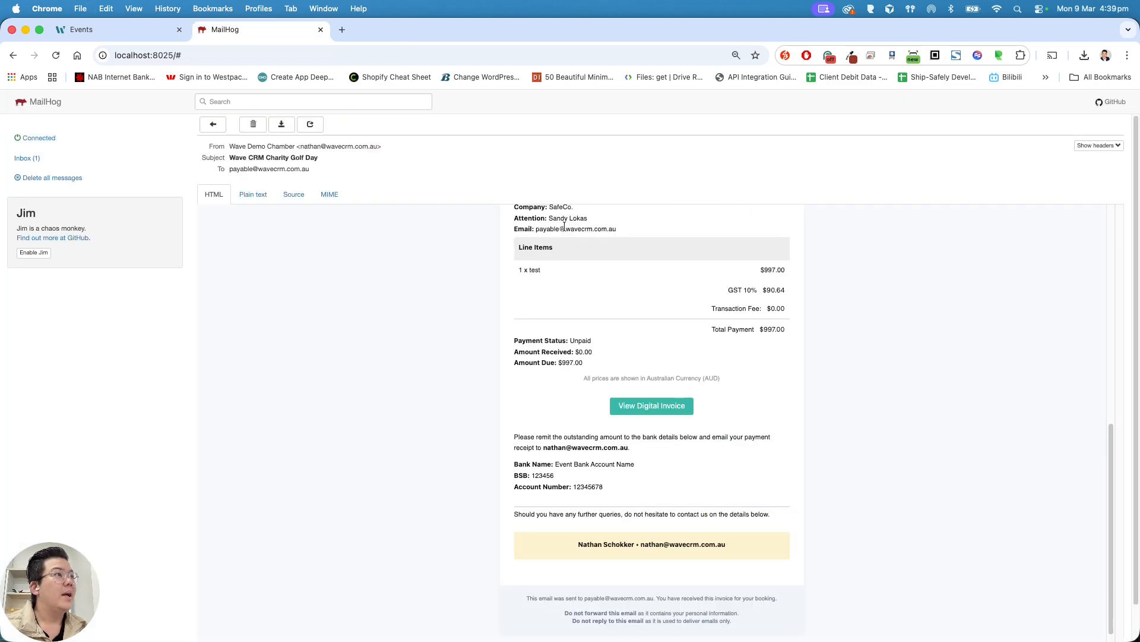
Reopen the Charity Golf Day e-mail to recheck line items and bank details, then return to bookings.
{"action": "scroll", "coordinate": [584, 261], "scroll_direction": "up", "scroll_amount": 15}
{"action": "left_click", "coordinate": [28, 161]}
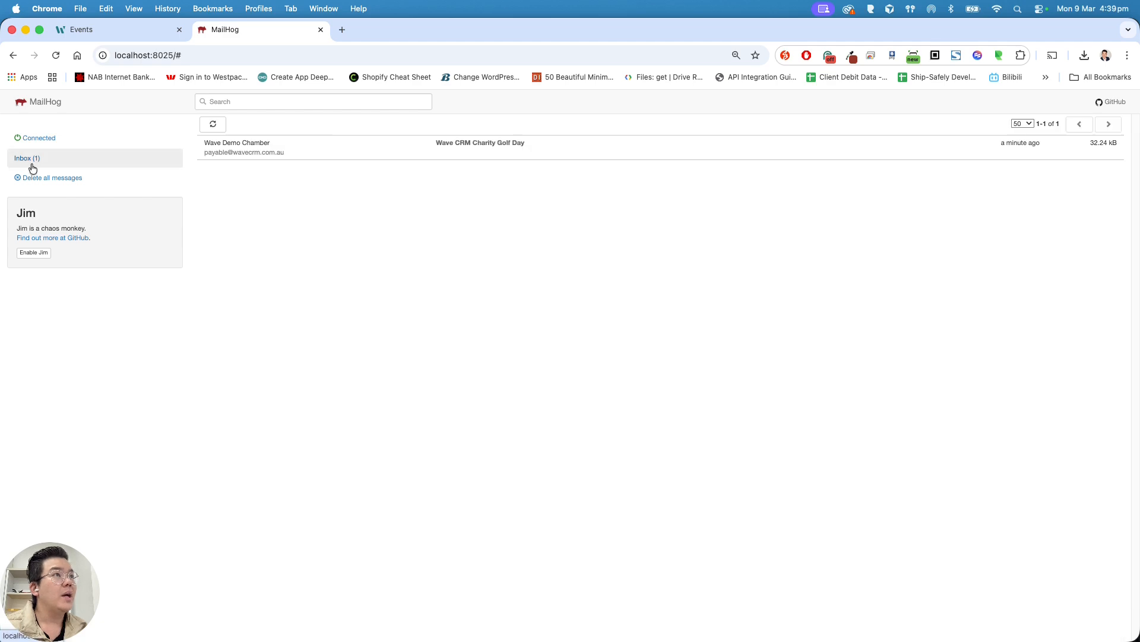
{"action": "left_click", "coordinate": [536, 158]}
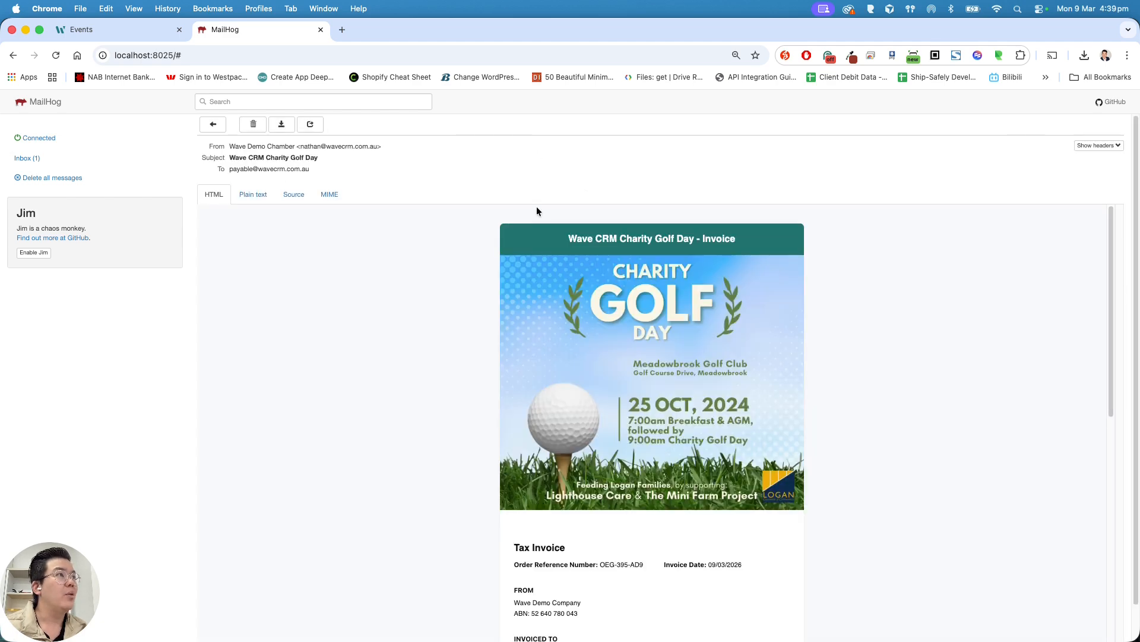
{"action": "scroll", "coordinate": [562, 398], "scroll_direction": "down", "scroll_amount": 10}
{"action": "left_click_drag", "start_coordinate": [607, 486], "coordinate": [450, 455]}
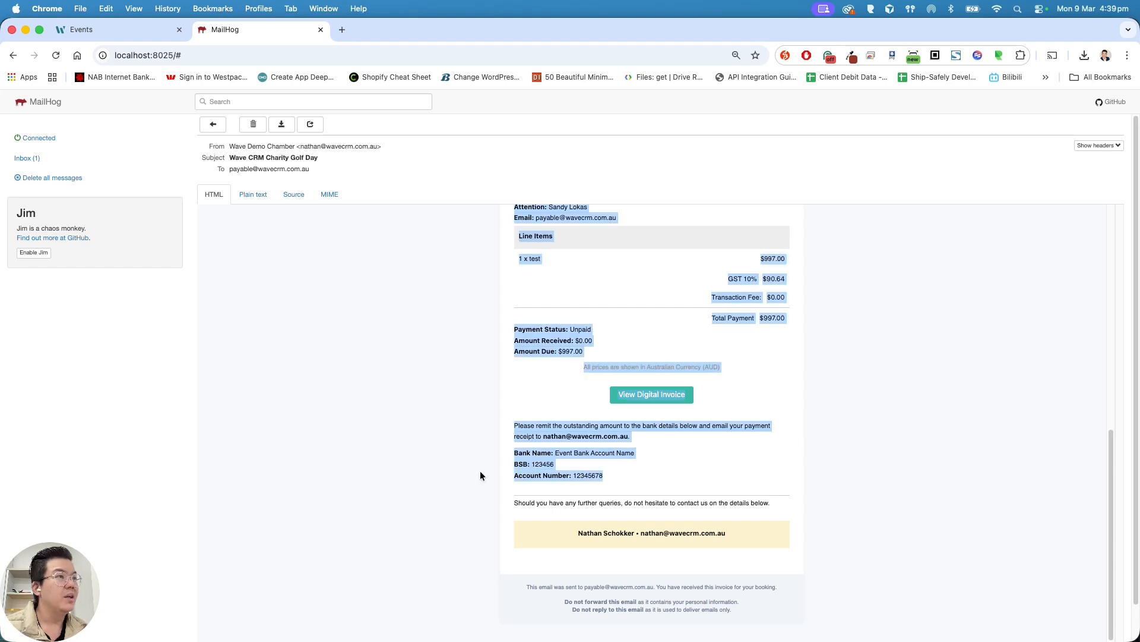
{"action": "left_click", "coordinate": [132, 159]}
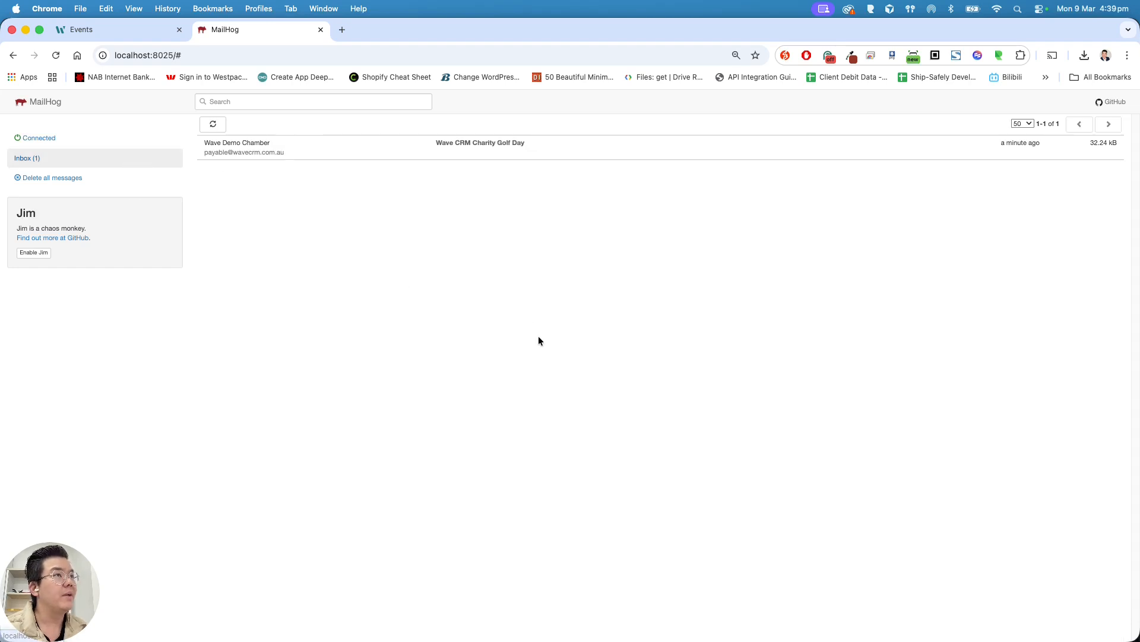
{"action": "left_click", "coordinate": [137, 40]}
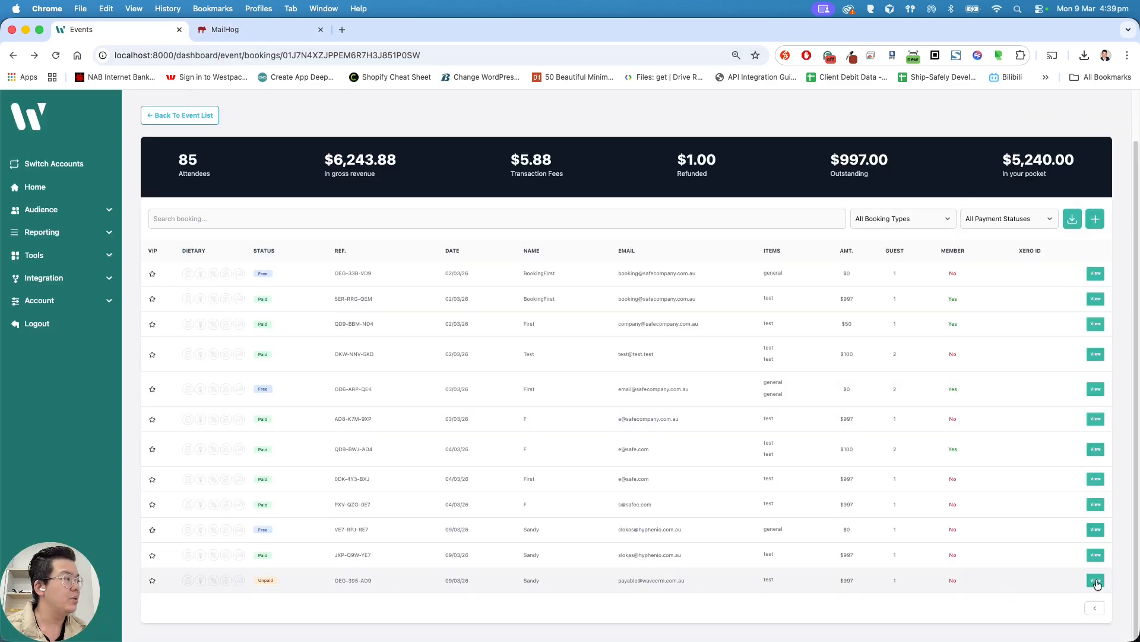
Open the last booking row to review its $997.00 due, $0.00 received, Unpaid details.
{"action": "left_click", "coordinate": [1096, 581]}
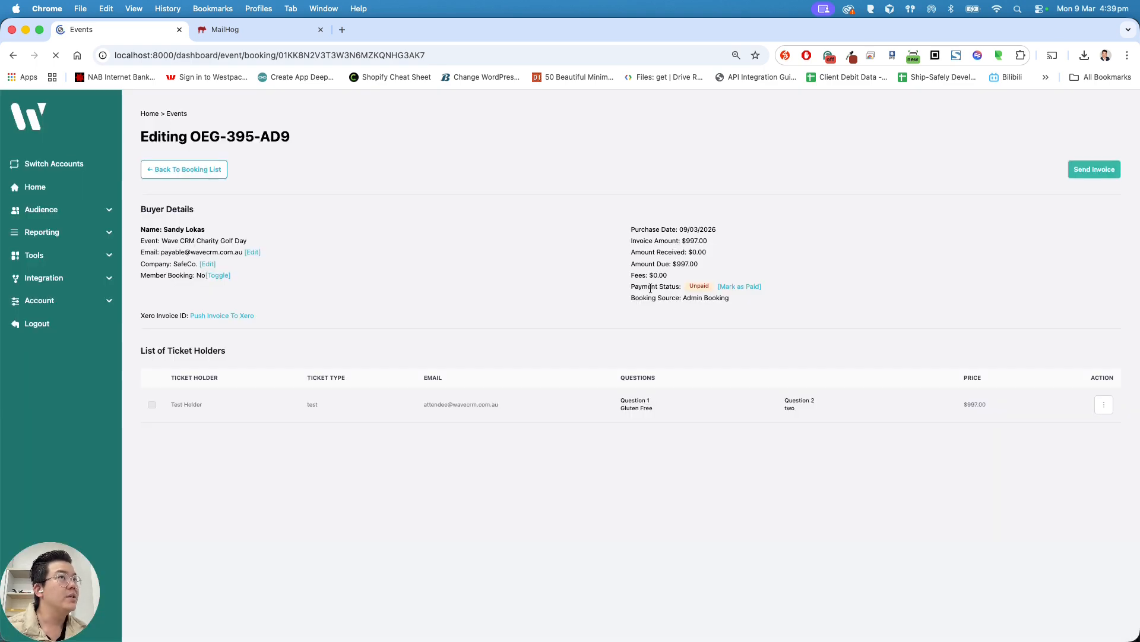
{"action": "left_click_drag", "start_coordinate": [631, 290], "coordinate": [772, 291]}
{"action": "left_click", "coordinate": [817, 309]}
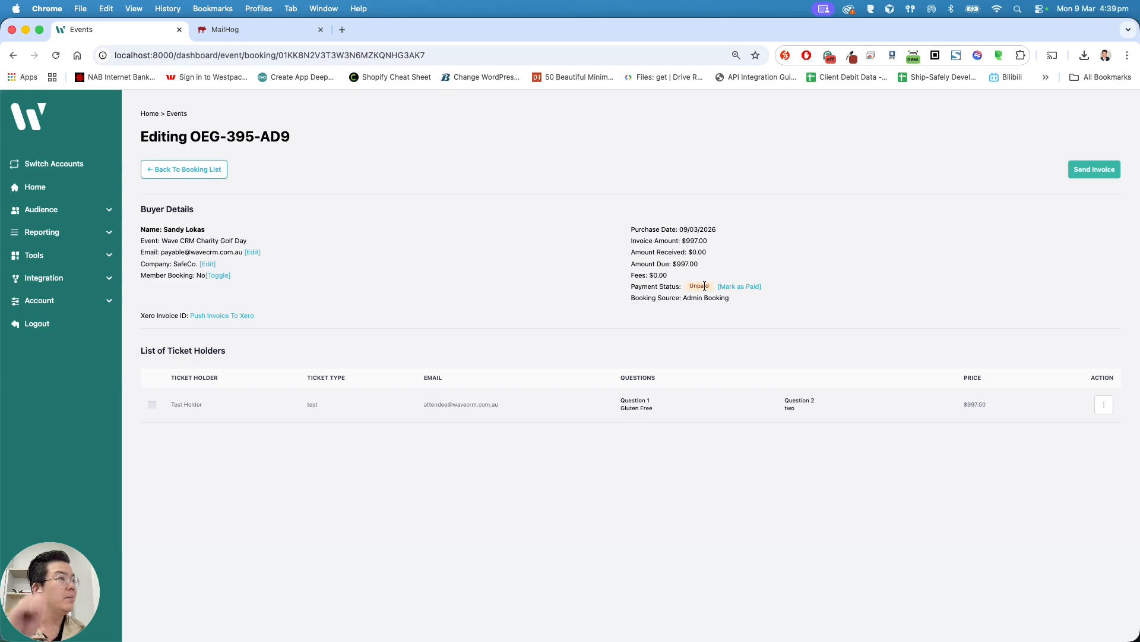
Mark the booking as paid with buyer and attendee confirmations ticked, leaving $0.00 due.
{"action": "left_click", "coordinate": [739, 287]}
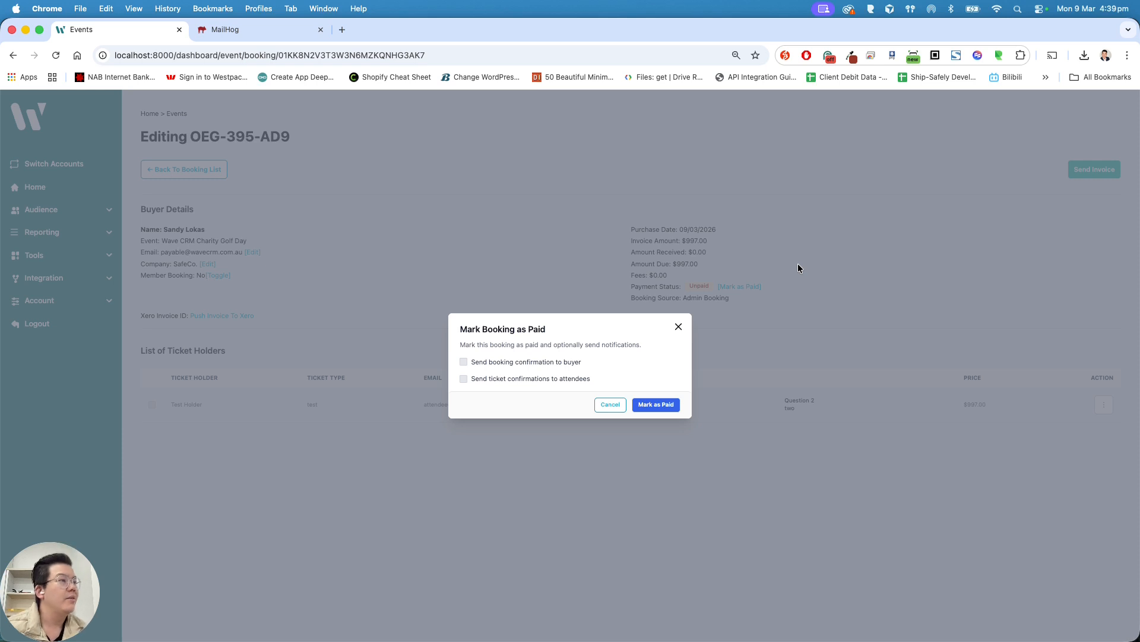
{"action": "left_click", "coordinate": [463, 362]}
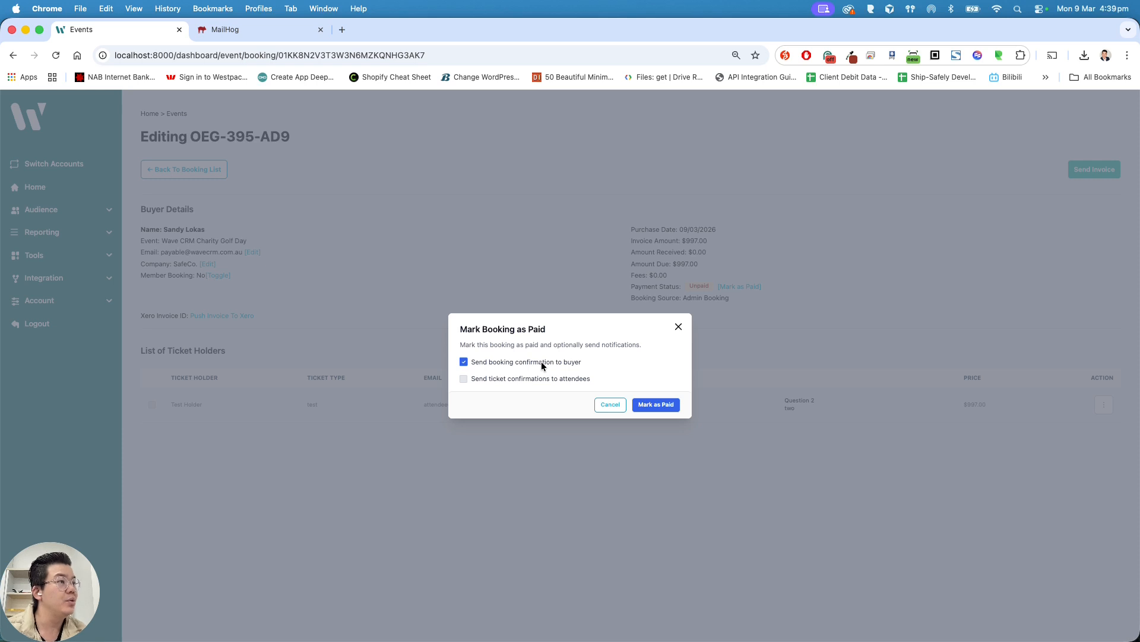
{"action": "left_click", "coordinate": [231, 30]}
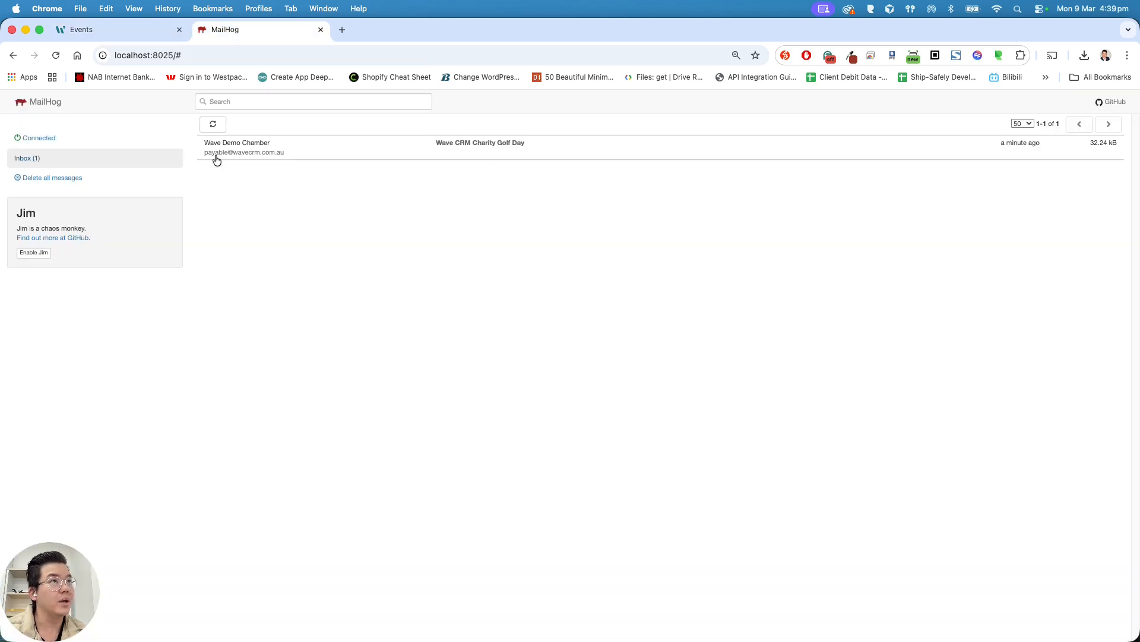
{"action": "left_click", "coordinate": [111, 30]}
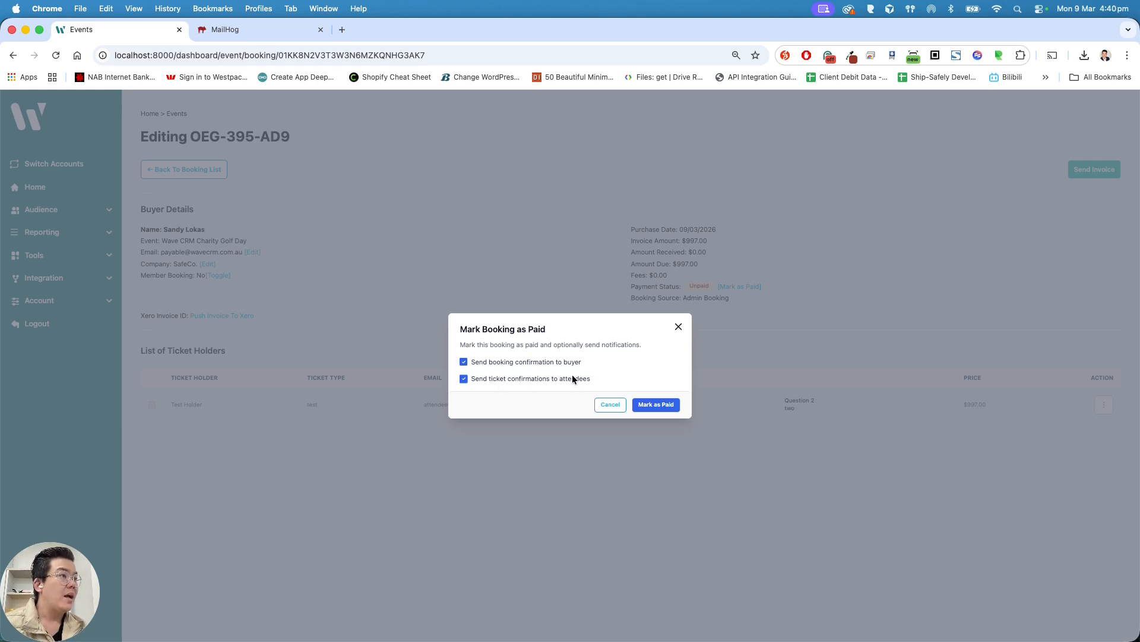
{"action": "left_click", "coordinate": [658, 404]}
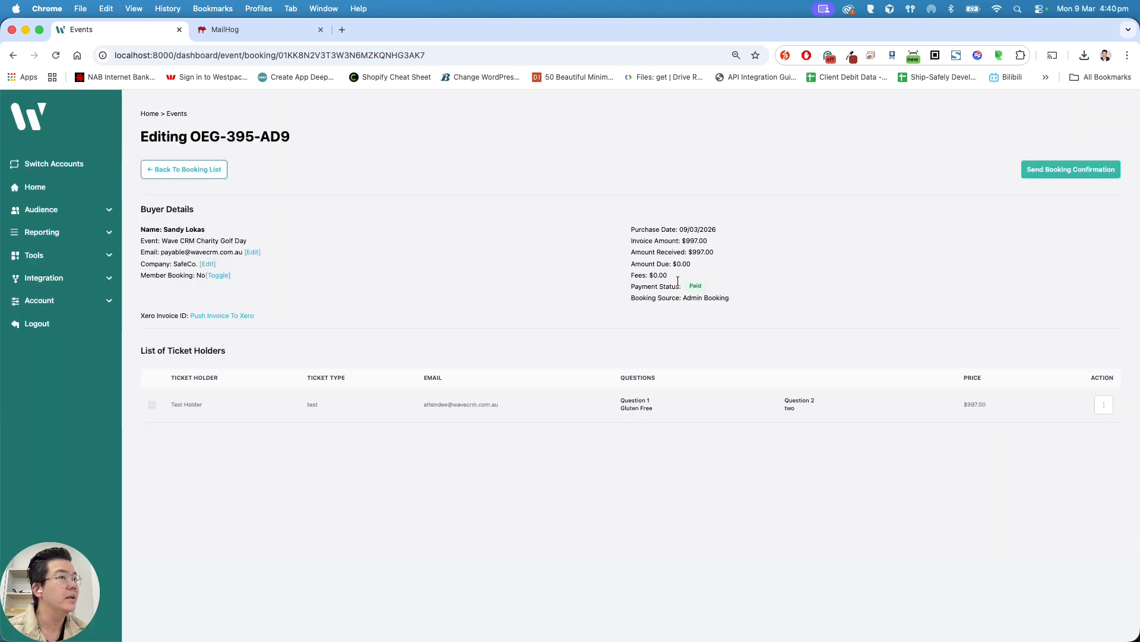
Return to the bookings list and check the $0.00 outstanding and $6,237.00 in-pocket totals.
{"action": "left_click", "coordinate": [210, 176]}
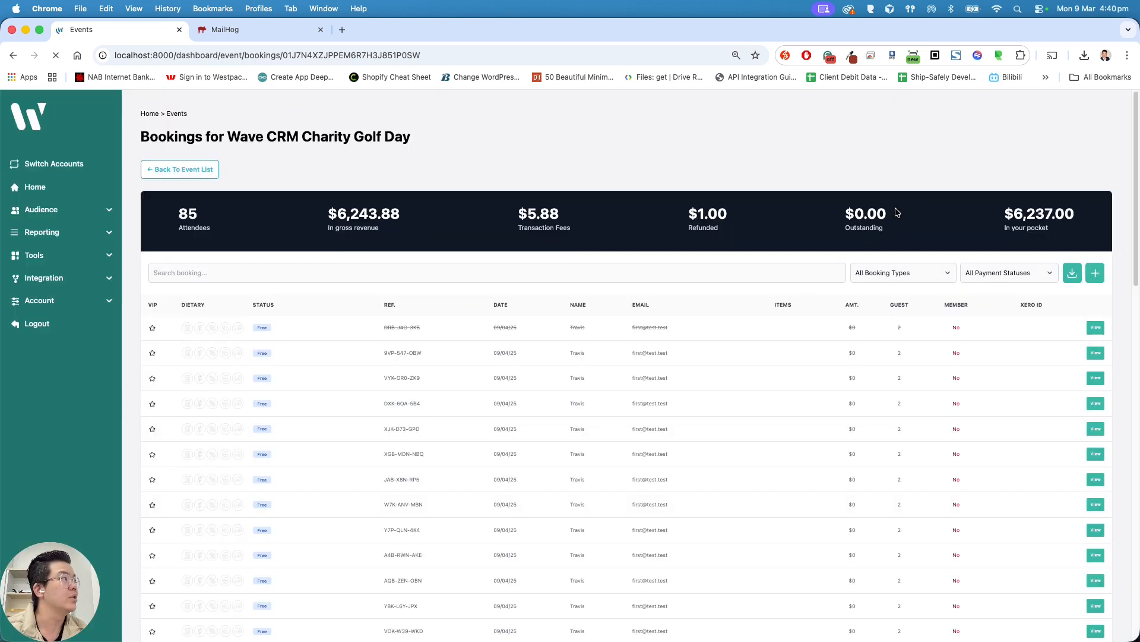
{"action": "left_click_drag", "start_coordinate": [1050, 232], "coordinate": [1005, 205]}
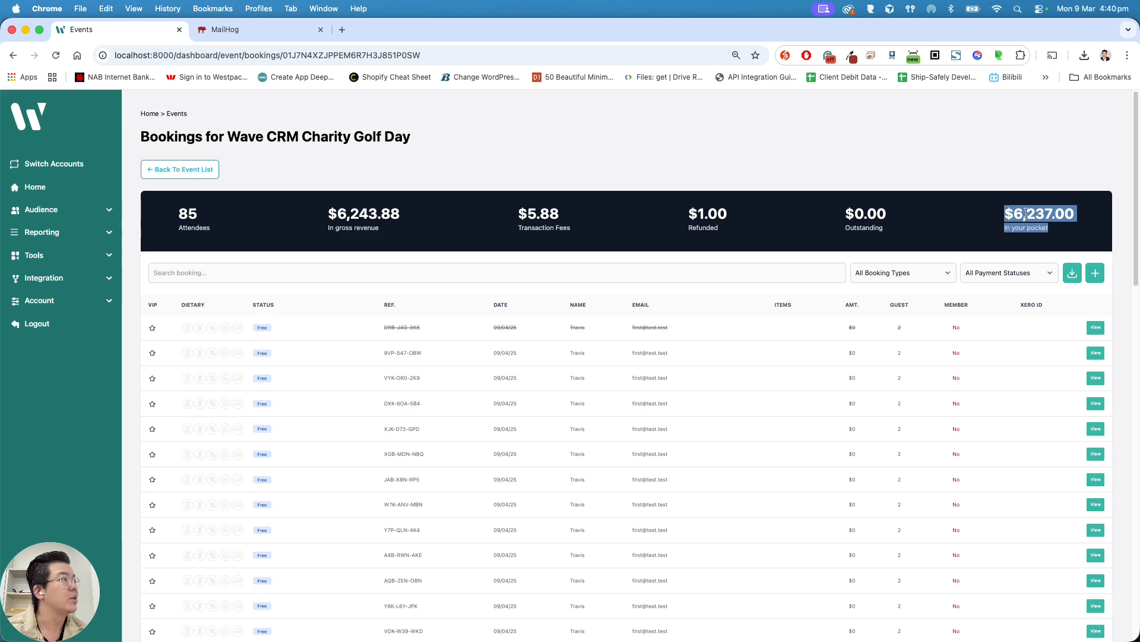
Read the attendance confirmation e-mail in MailHog.
{"action": "left_click", "coordinate": [248, 34]}
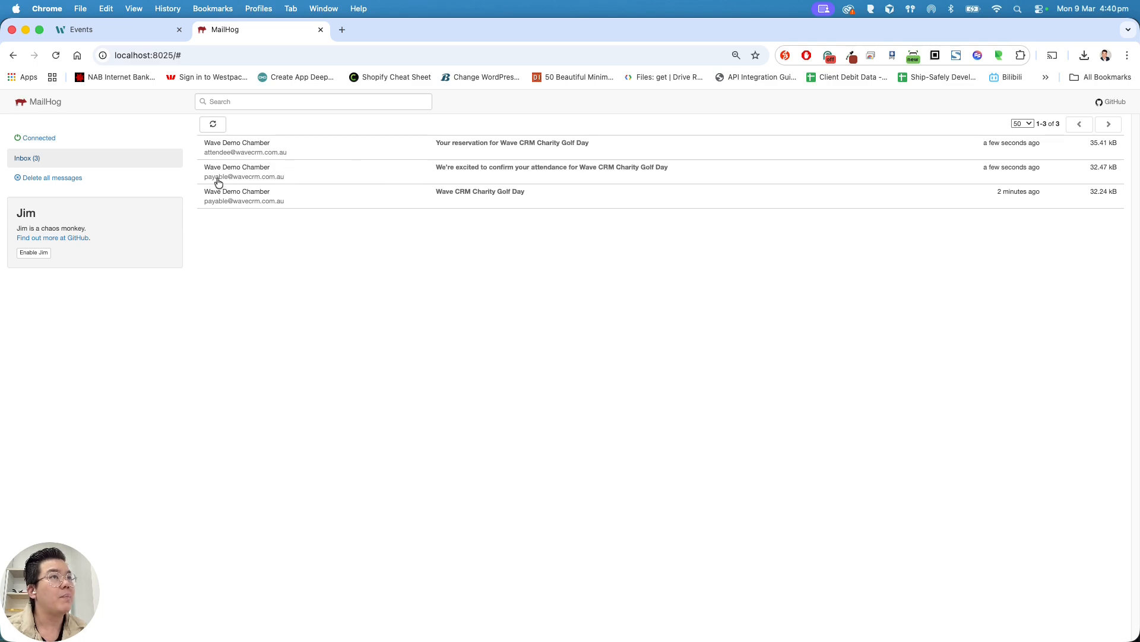
{"action": "left_click", "coordinate": [542, 178]}
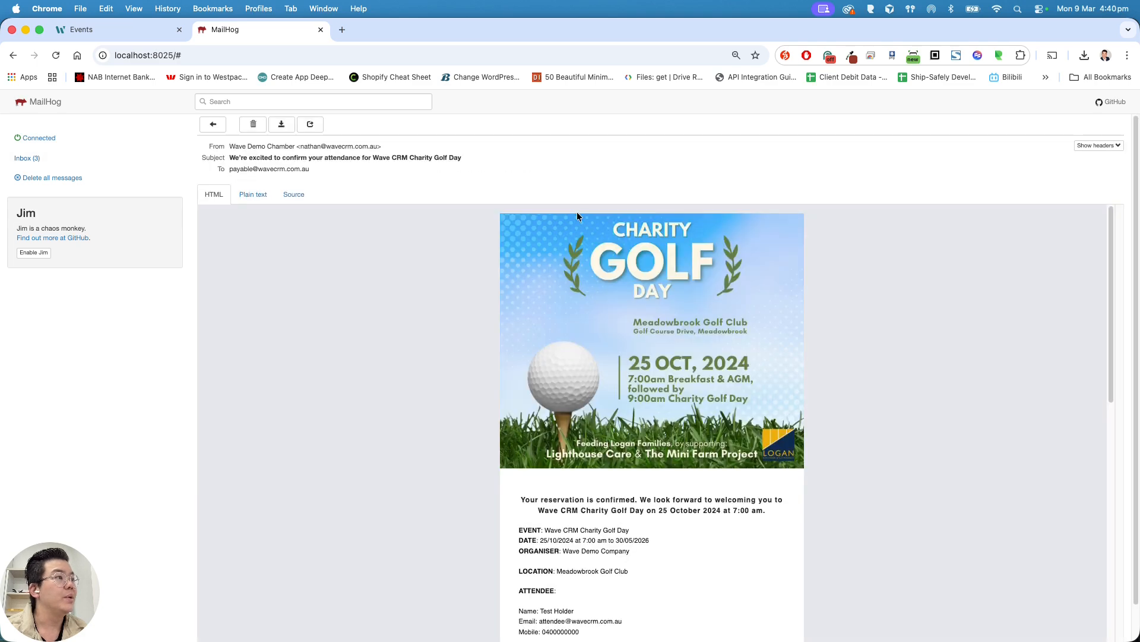
{"action": "scroll", "coordinate": [668, 389], "scroll_direction": "down", "scroll_amount": 3}
{"action": "left_click_drag", "start_coordinate": [529, 278], "coordinate": [762, 480]}
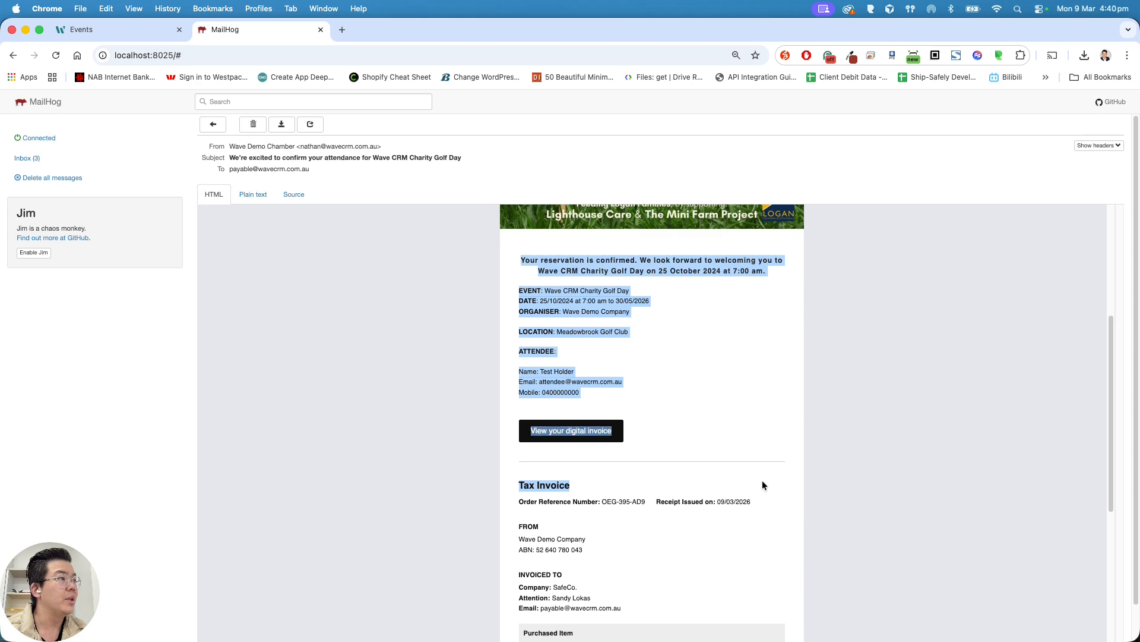
{"action": "scroll", "coordinate": [632, 355], "scroll_direction": "down", "scroll_amount": 4}
{"action": "left_click", "coordinate": [599, 289]}
{"action": "scroll", "coordinate": [605, 300], "scroll_direction": "up", "scroll_amount": 2}
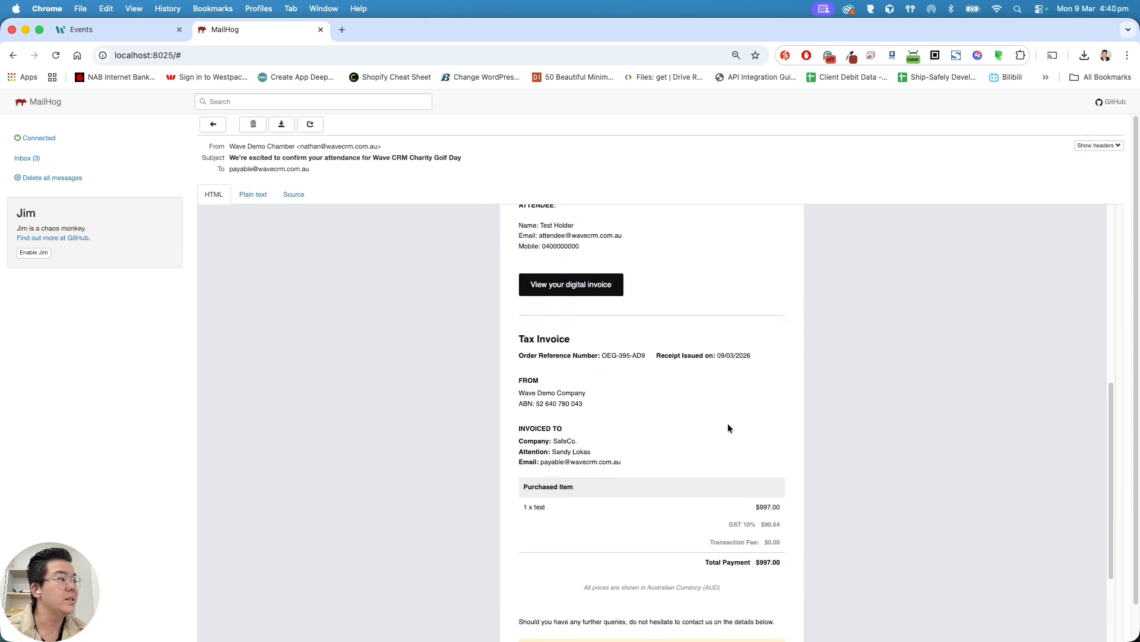
{"action": "scroll", "coordinate": [611, 319], "scroll_direction": "up", "scroll_amount": 3}
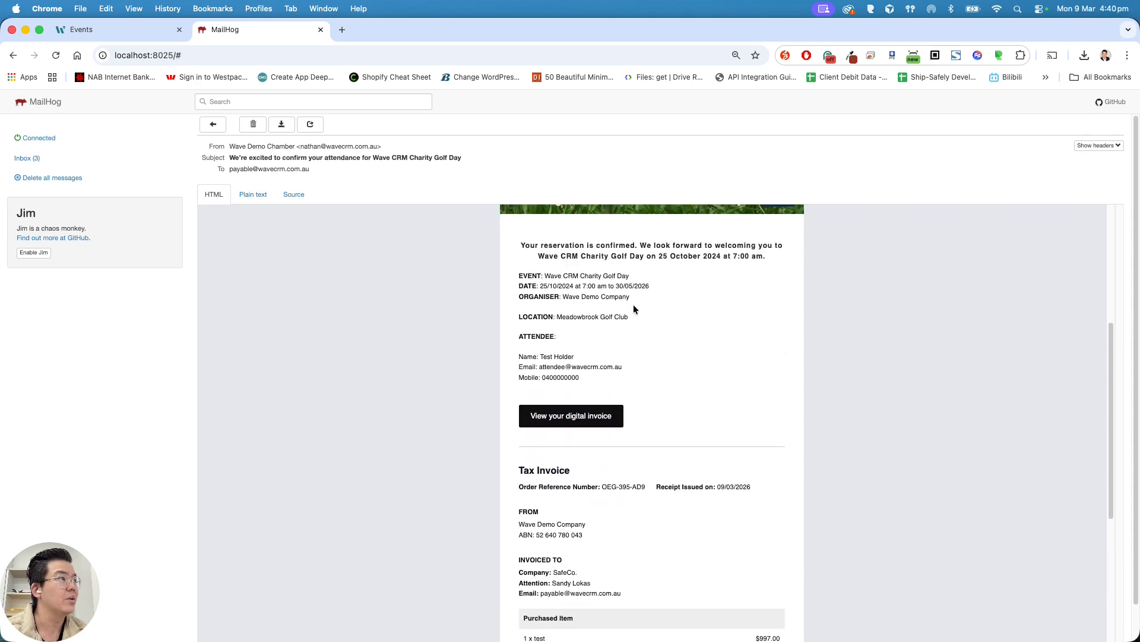
{"action": "scroll", "coordinate": [654, 308], "scroll_direction": "up", "scroll_amount": 6}
Read the golf day reservation e-mail, then return to the Wave CRM bookings list.
{"action": "left_click", "coordinate": [212, 124]}
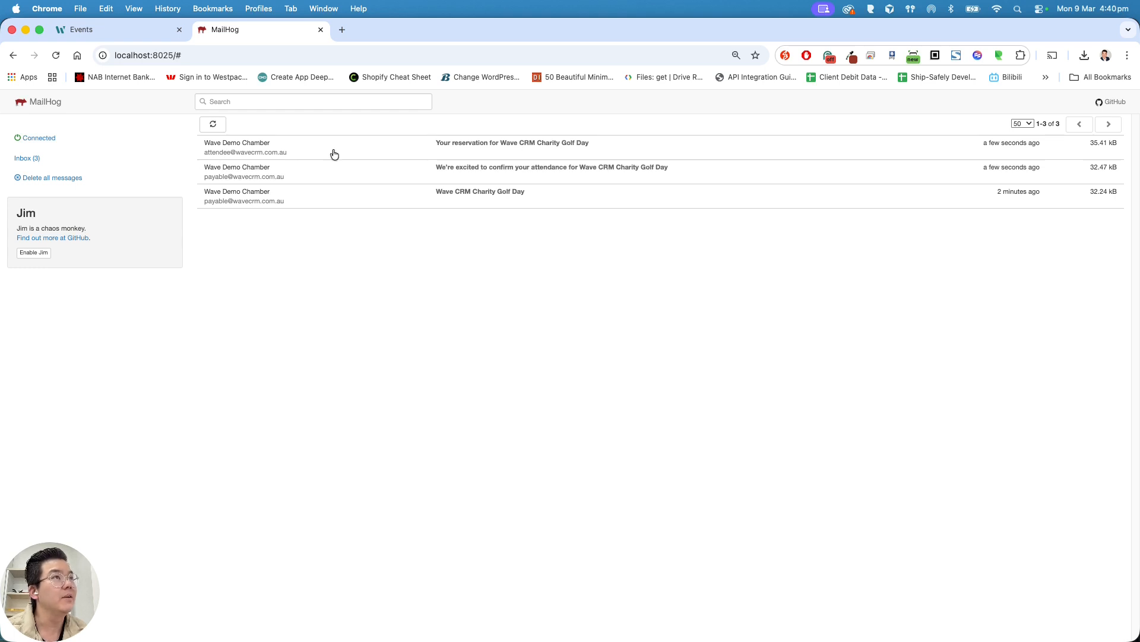
{"action": "left_click", "coordinate": [523, 148]}
{"action": "scroll", "coordinate": [683, 315], "scroll_direction": "down", "scroll_amount": 3}
{"action": "scroll", "coordinate": [694, 334], "scroll_direction": "down", "scroll_amount": 1}
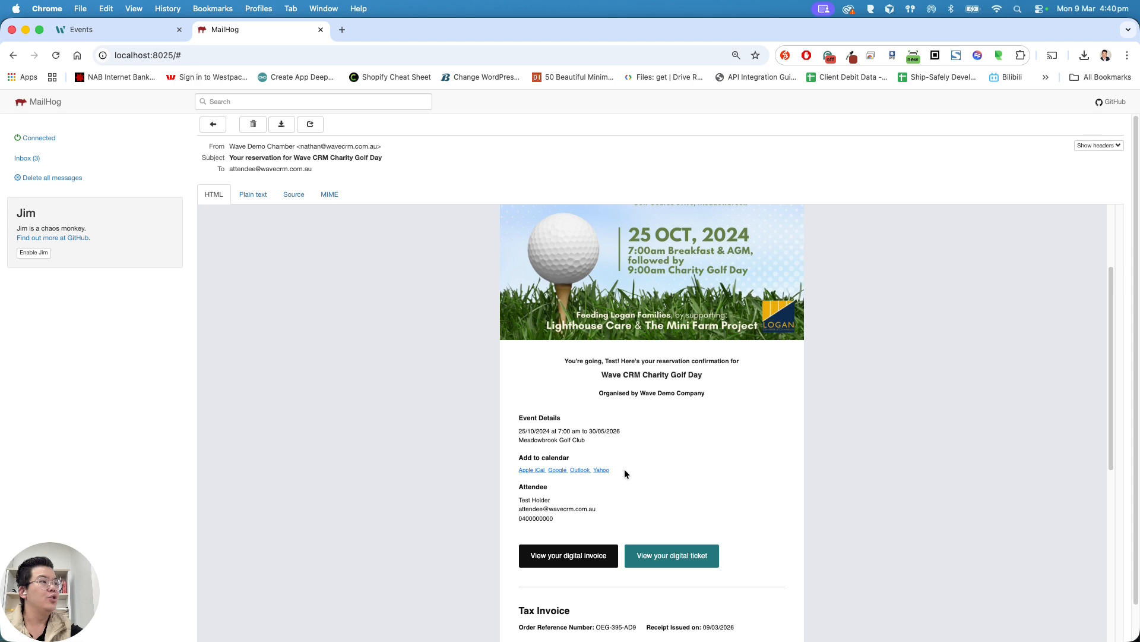
{"action": "scroll", "coordinate": [636, 454], "scroll_direction": "down", "scroll_amount": 5}
{"action": "scroll", "coordinate": [649, 447], "scroll_direction": "up", "scroll_amount": 8}
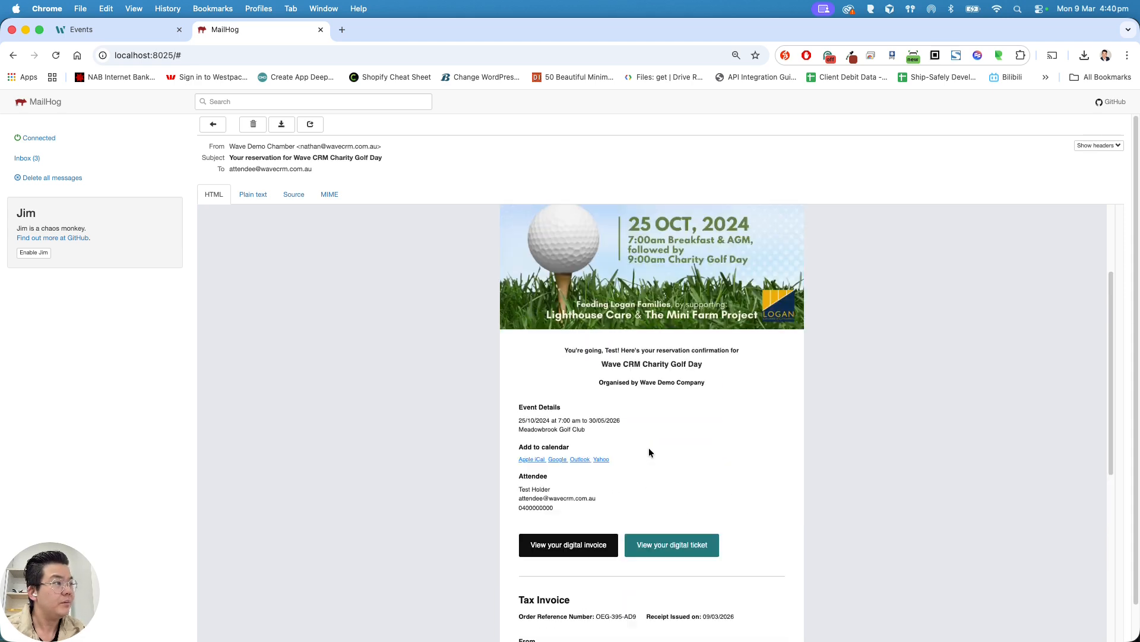
{"action": "left_click", "coordinate": [107, 34]}
{"action": "left_click", "coordinate": [668, 177]}
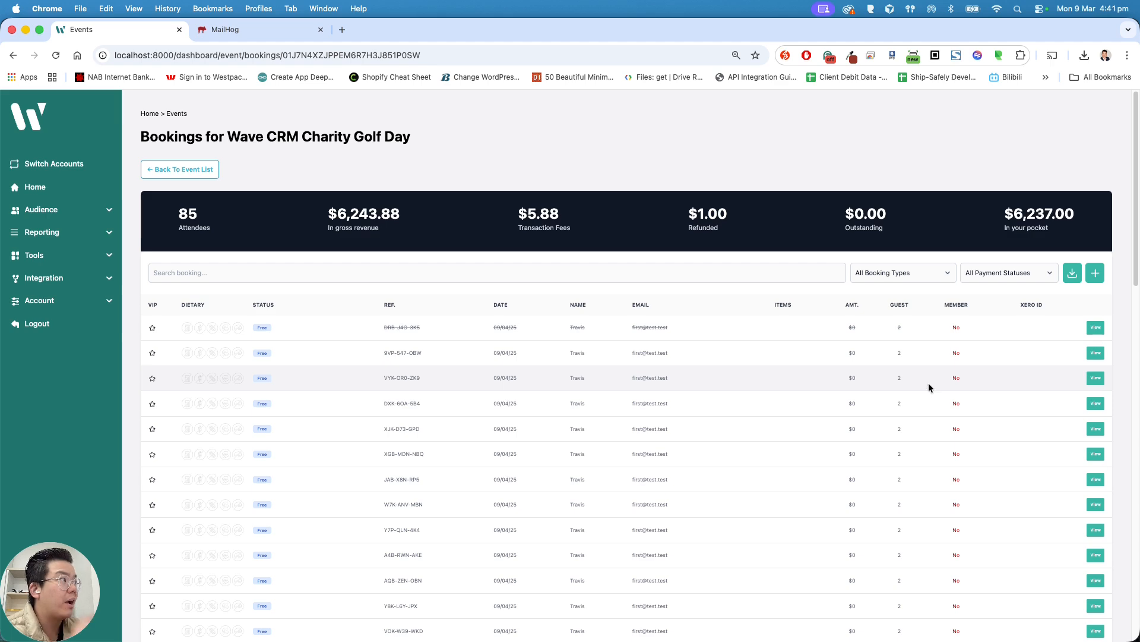
{"action": "scroll", "coordinate": [932, 377], "scroll_direction": "down", "scroll_amount": 15}
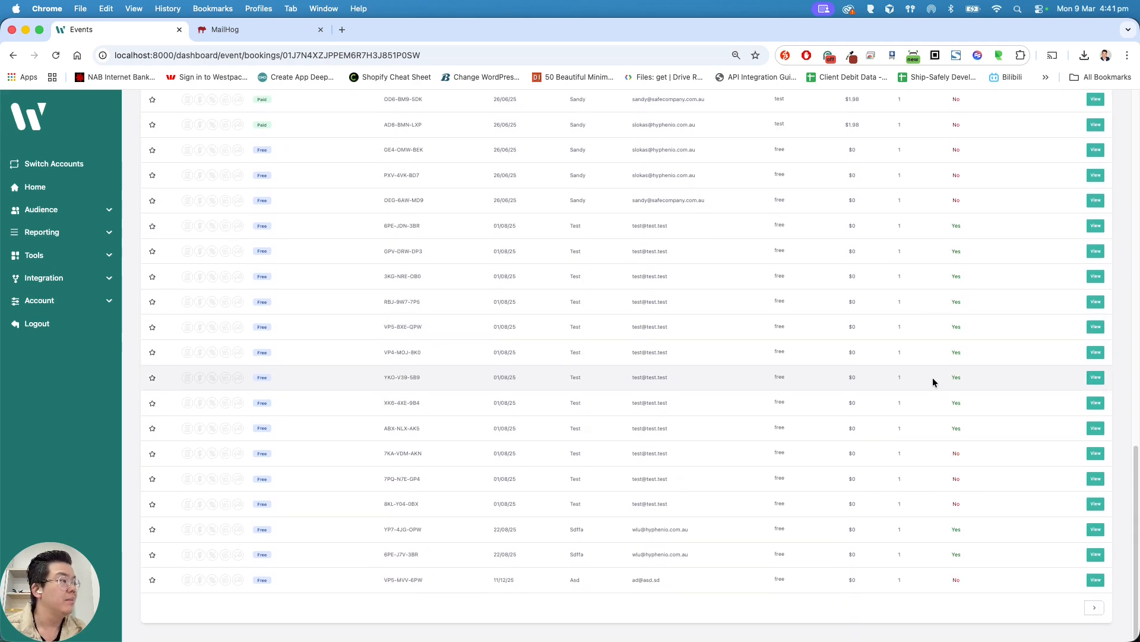
{"action": "scroll", "coordinate": [582, 363], "scroll_direction": "up", "scroll_amount": 15}
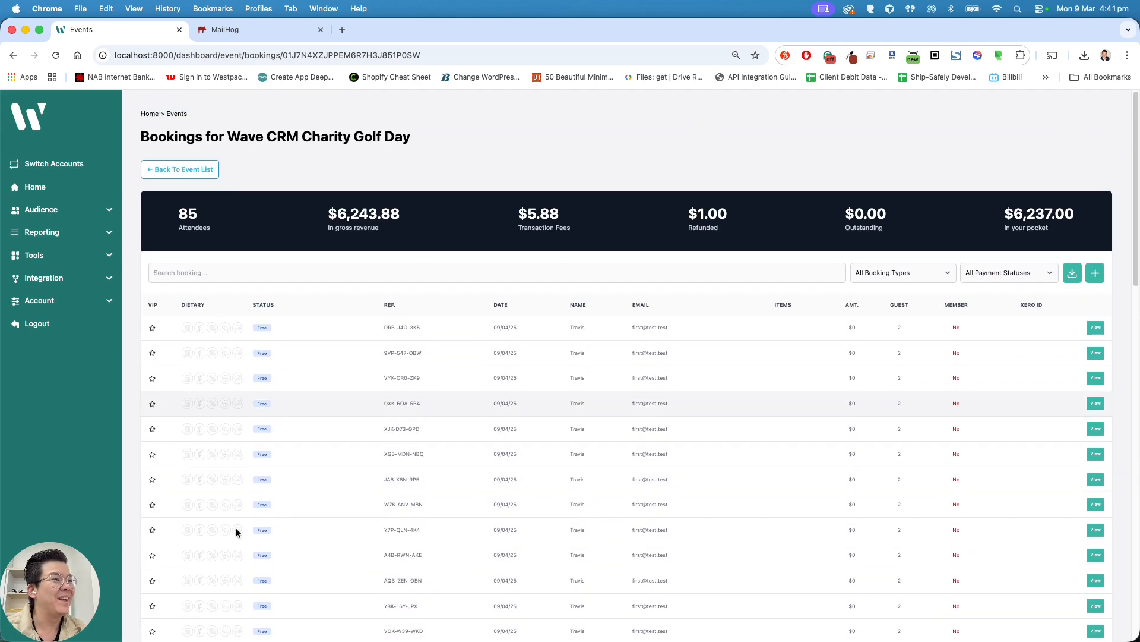